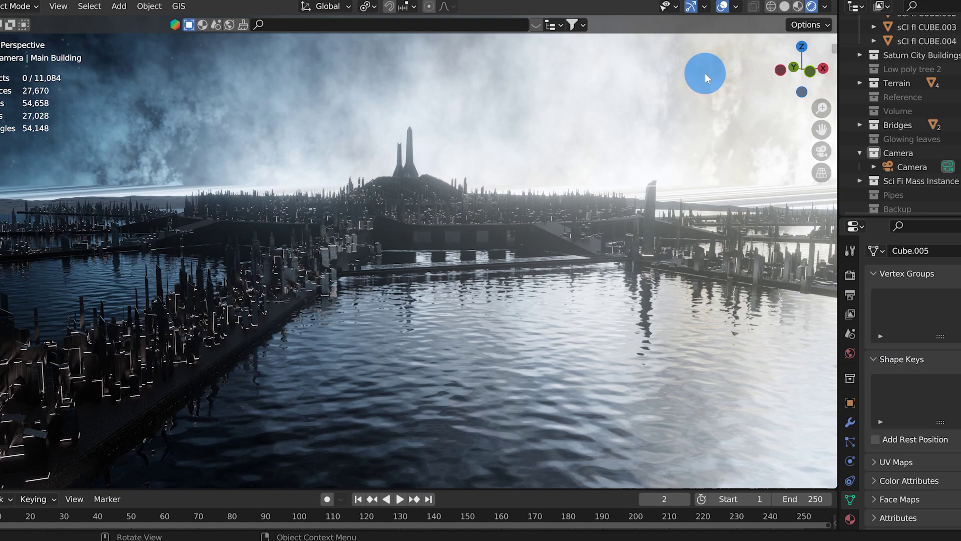
click(453, 183)
middle_drag(449, 184, 504, 160)
click(462, 224)
middle_drag(461, 228, 427, 222)
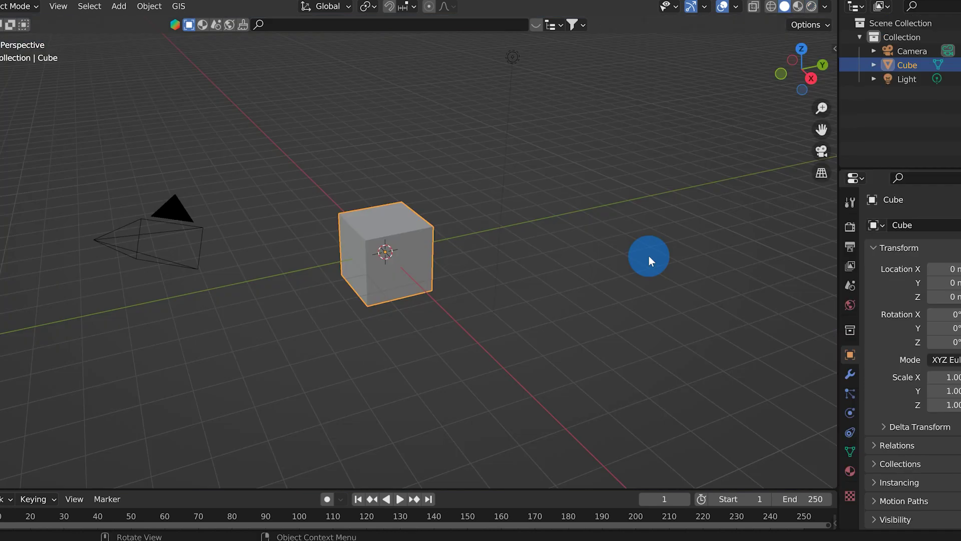
Delete all the default objects, the cube, camera and light, from the new scene.
click(649, 255)
middle_drag(649, 256, 533, 280)
key(a)
key(x)
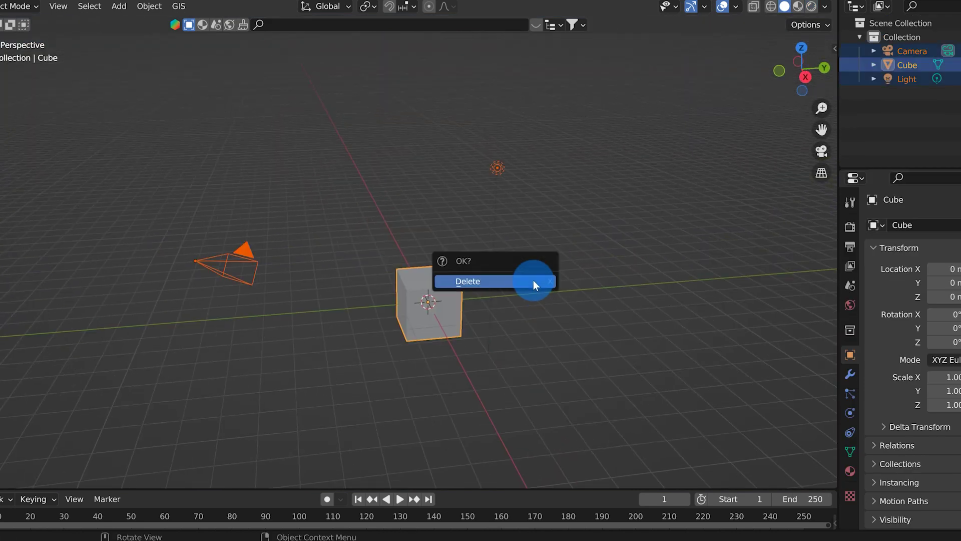
click(533, 280)
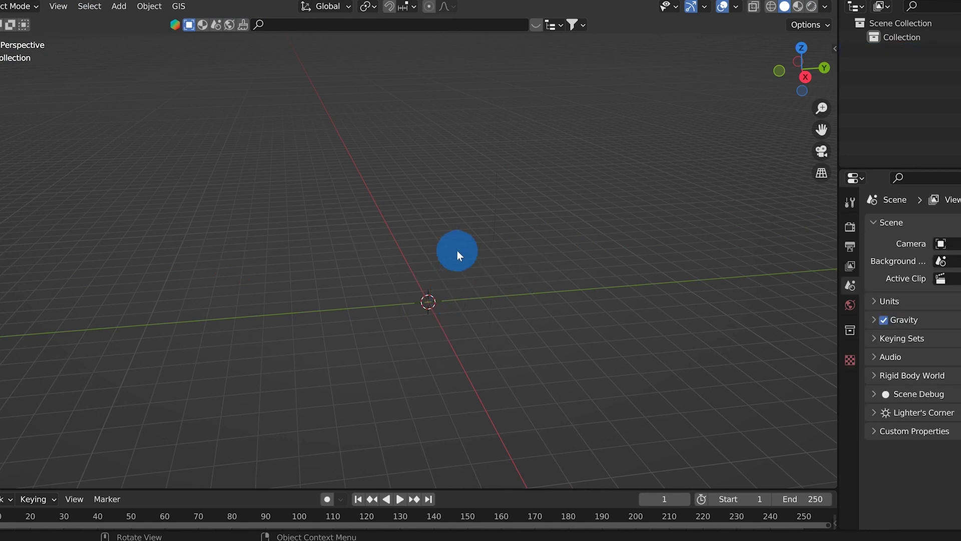
Add a plane mesh at the origin and scale it up to about 7.2 times its size.
key(shift+a)
mouse_move(446, 194)
click(503, 203)
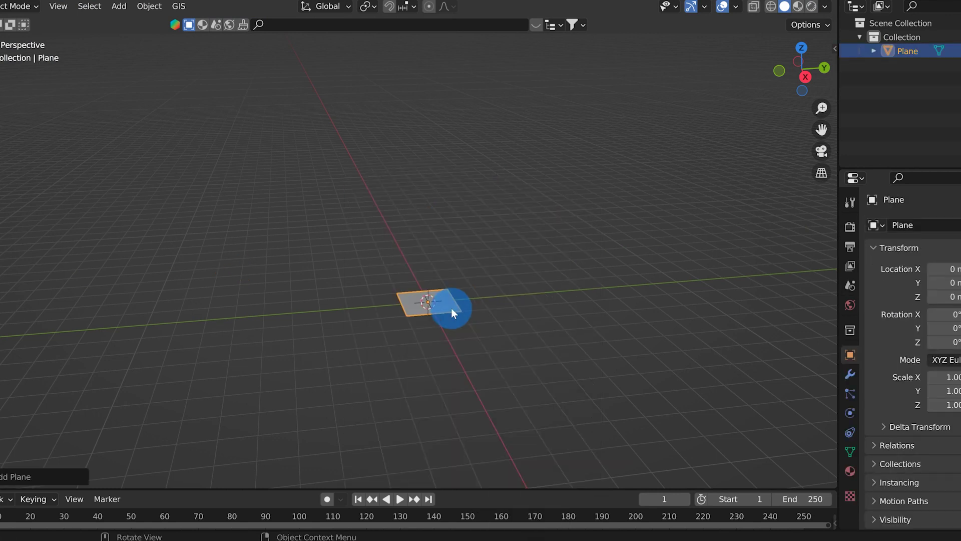
key(s)
click(578, 364)
middle_drag(578, 364, 520, 315)
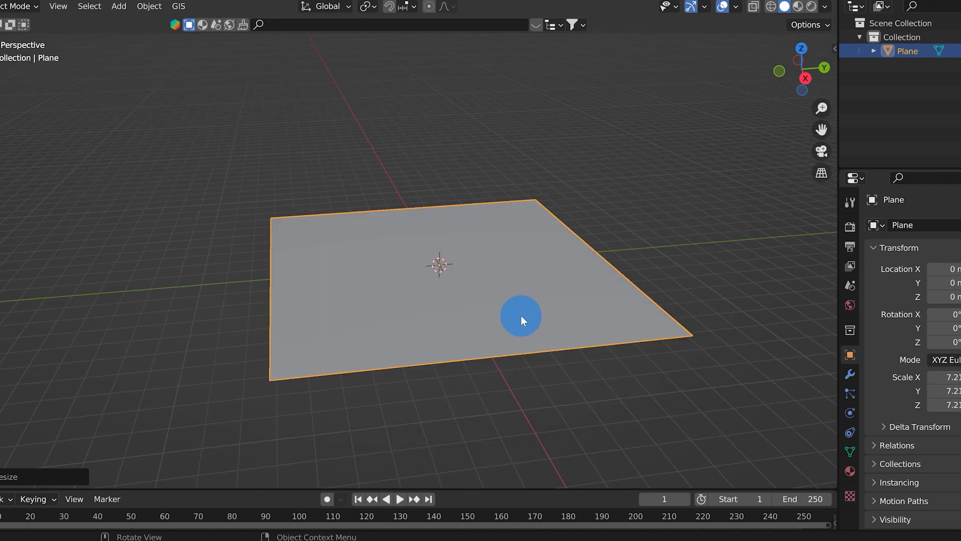
Subdivide the whole plane in Edit Mode with 10 cuts.
key(Tab)
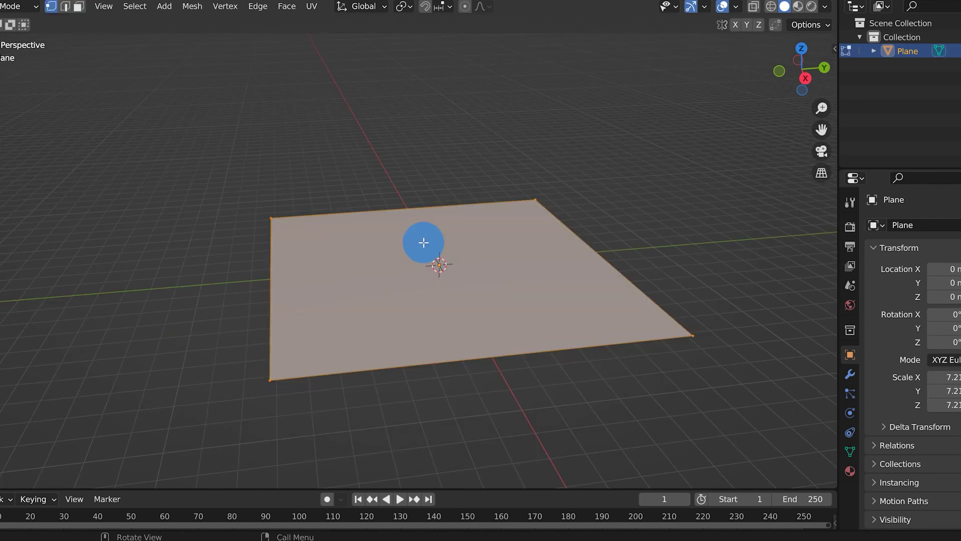
right_click(362, 229)
click(362, 230)
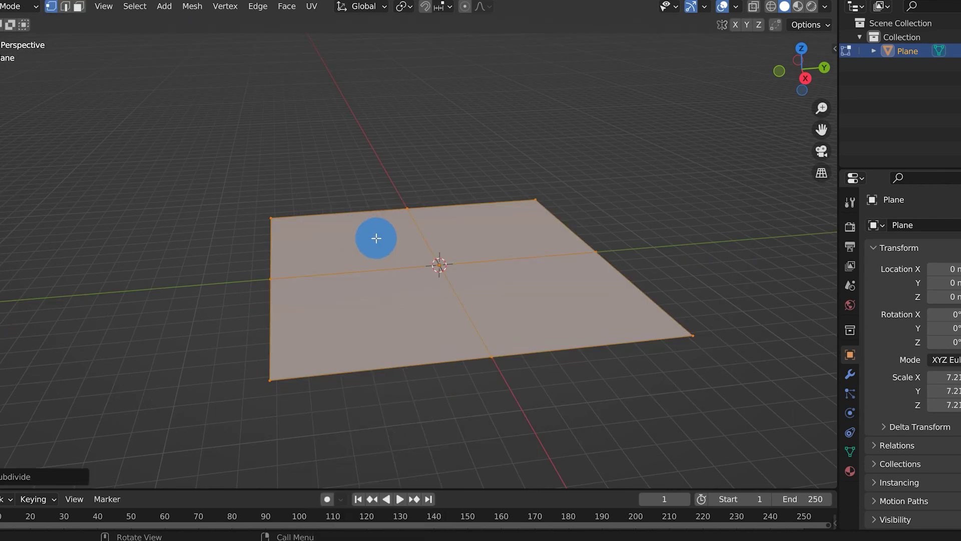
click(75, 477)
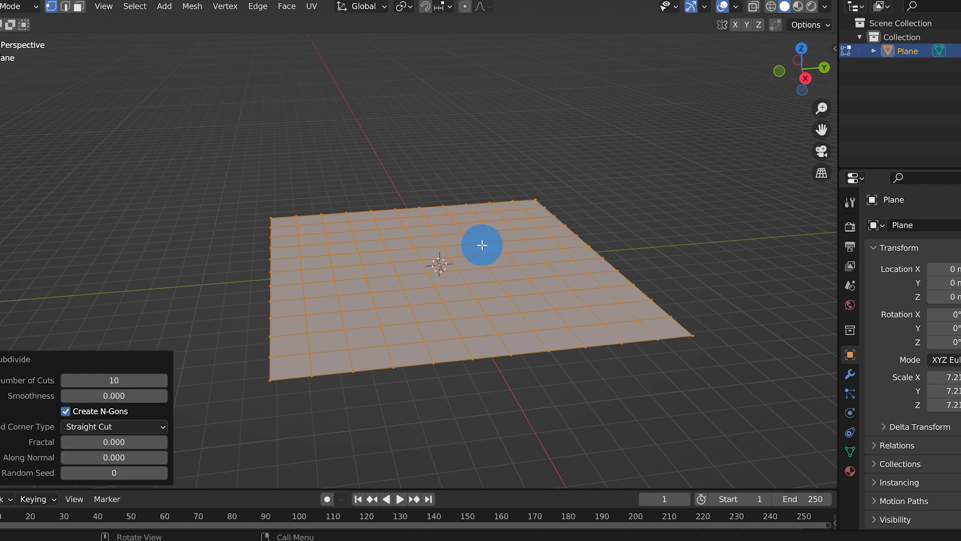
Select six scattered faces of the grid and extrude them straight up about 5 m into towers.
key(3)
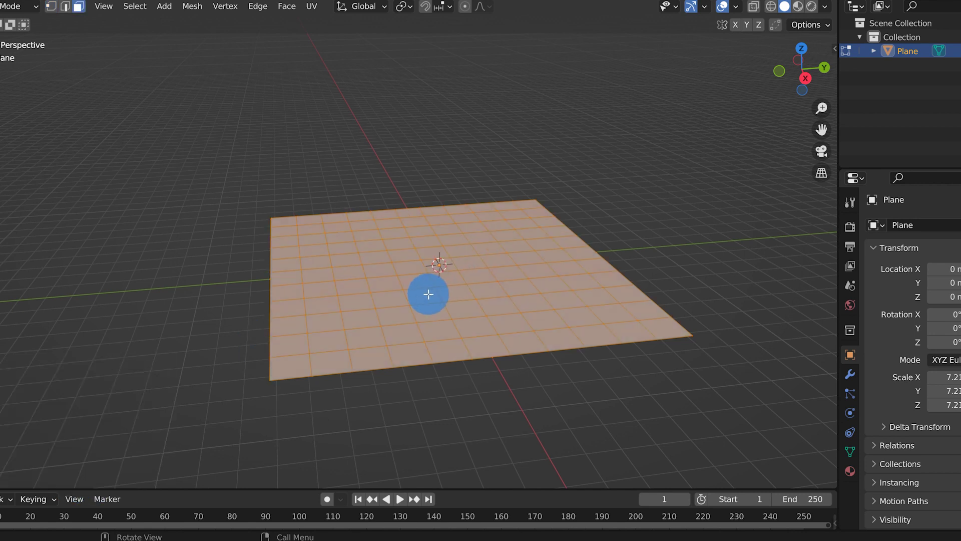
scroll(428, 294, up, 2)
click(528, 215)
shift+click(313, 233)
shift+click(413, 216)
shift+click(473, 299)
shift+click(590, 303)
shift+click(329, 385)
shift+click(473, 296)
shift+click(473, 296)
shift+click(373, 281)
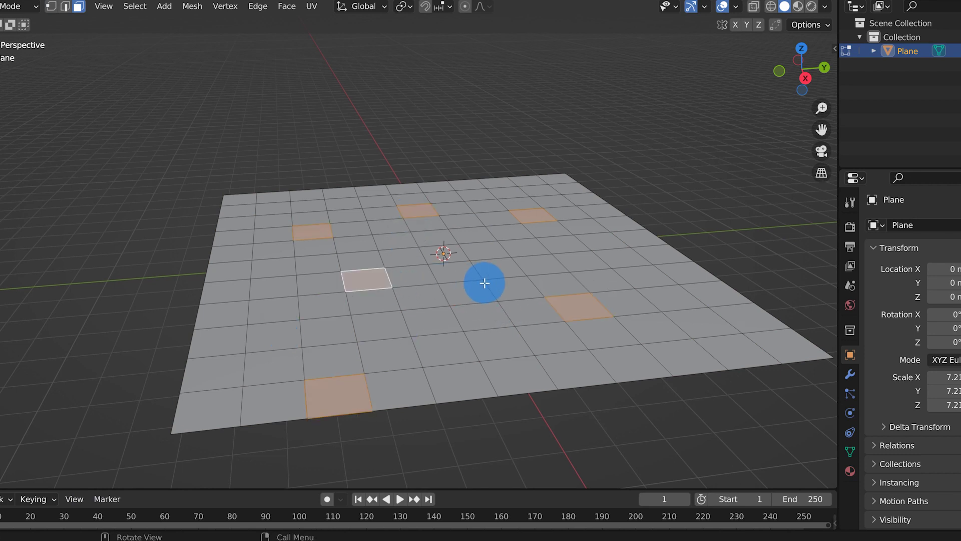
key(e)
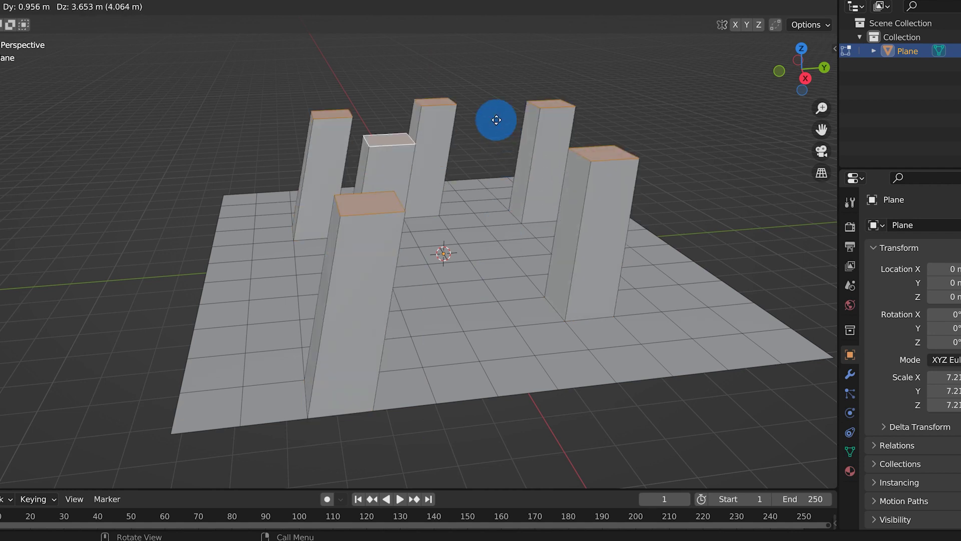
click(496, 129)
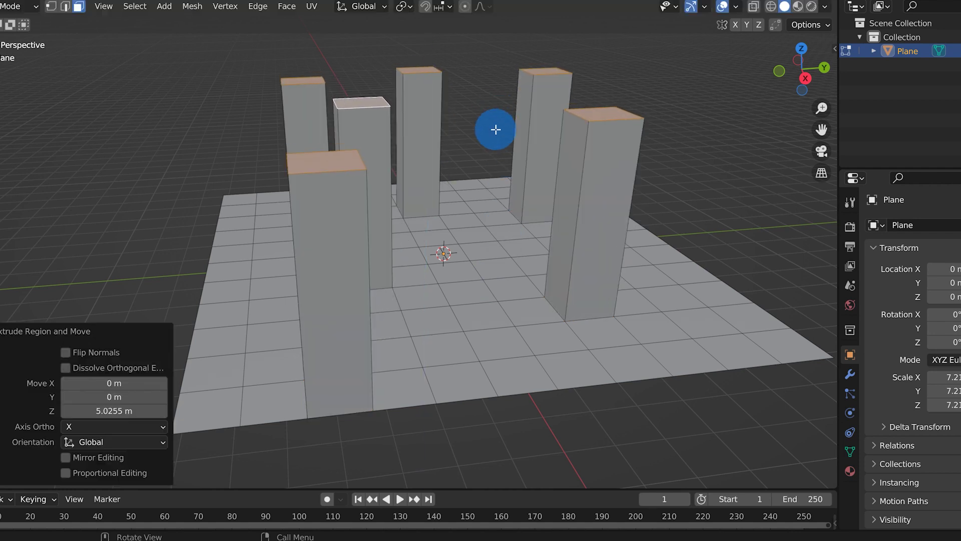
click(513, 156)
Lower one top edge on each of four towers about 1 m along Z and bevel these edges slightly.
key(2)
middle_drag(470, 217, 343, 167)
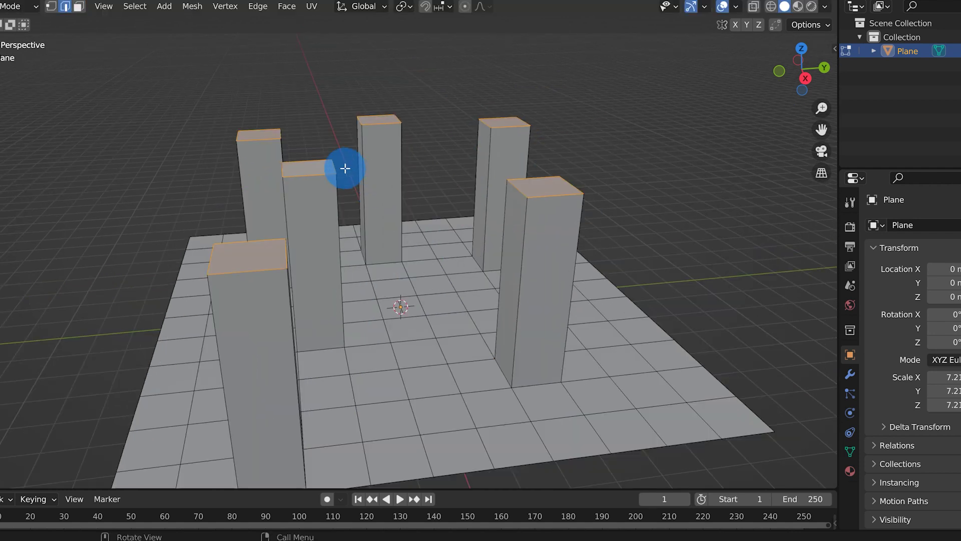
shift+click(483, 124)
shift+click(380, 117)
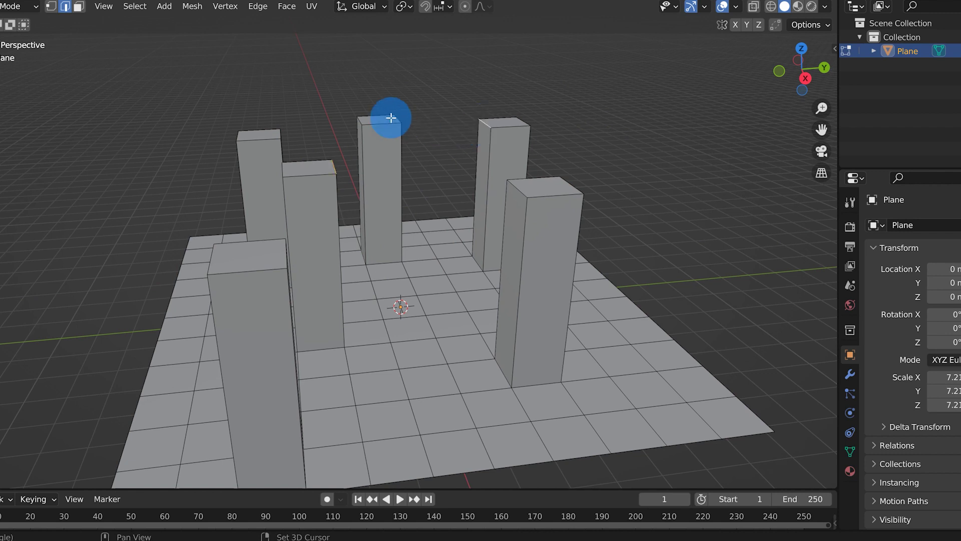
shift+click(328, 135)
shift+click(269, 254)
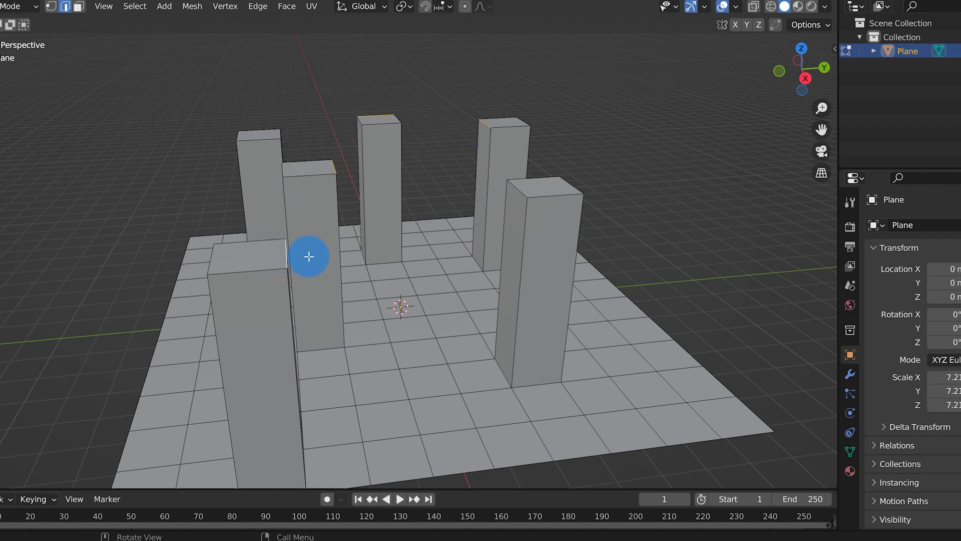
drag(308, 257, 301, 292)
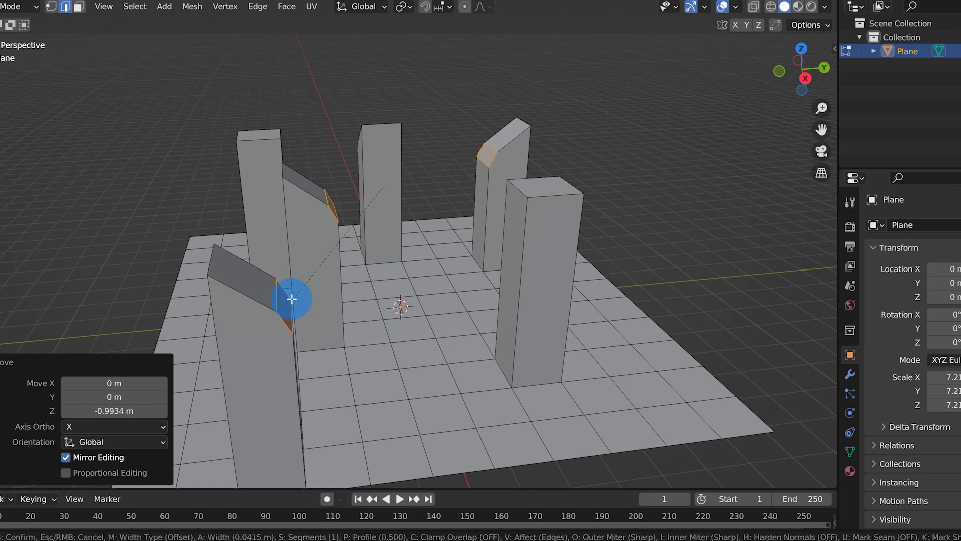
Lower the bevelled face on top of the slanted inner tower about 1.4 m along Z.
key(3)
middle_drag(286, 301, 282, 168)
scroll(283, 169, up, 1)
key(g)
key(z)
drag(273, 226, 269, 269)
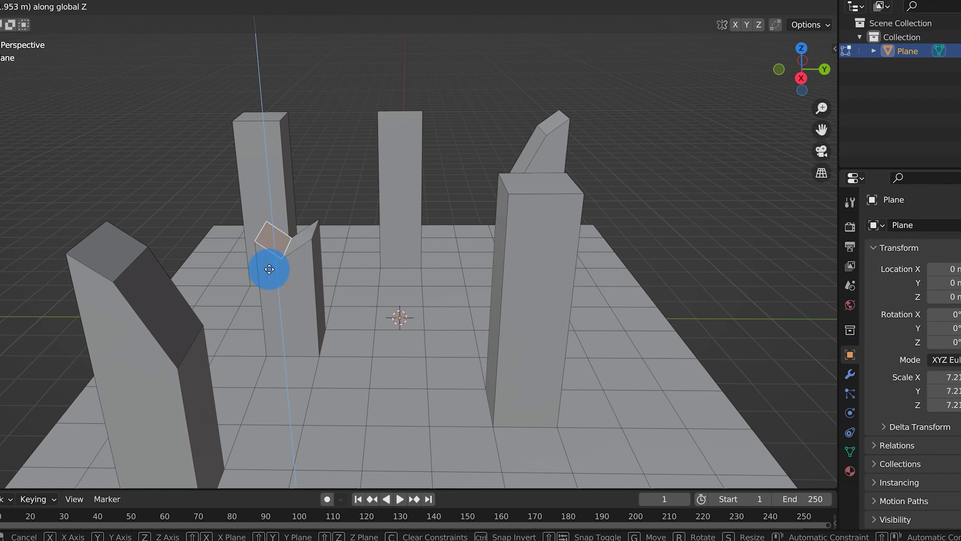
drag(278, 230, 277, 229)
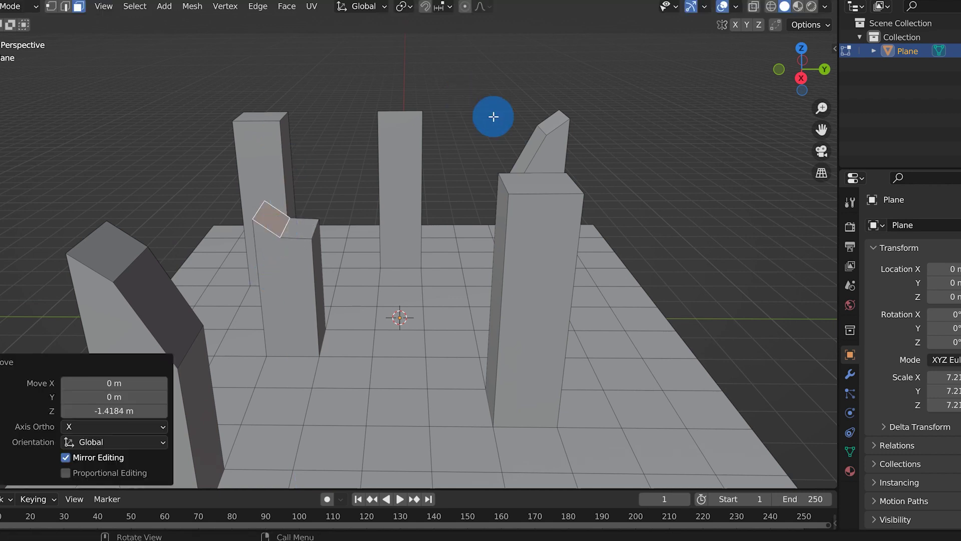
Lower the top face of the flat-topped rear tower along Z and raise the flat-topped front tower's top about 1.9 m.
click(268, 114)
drag(268, 114, 532, 188)
key(z)
click(532, 188)
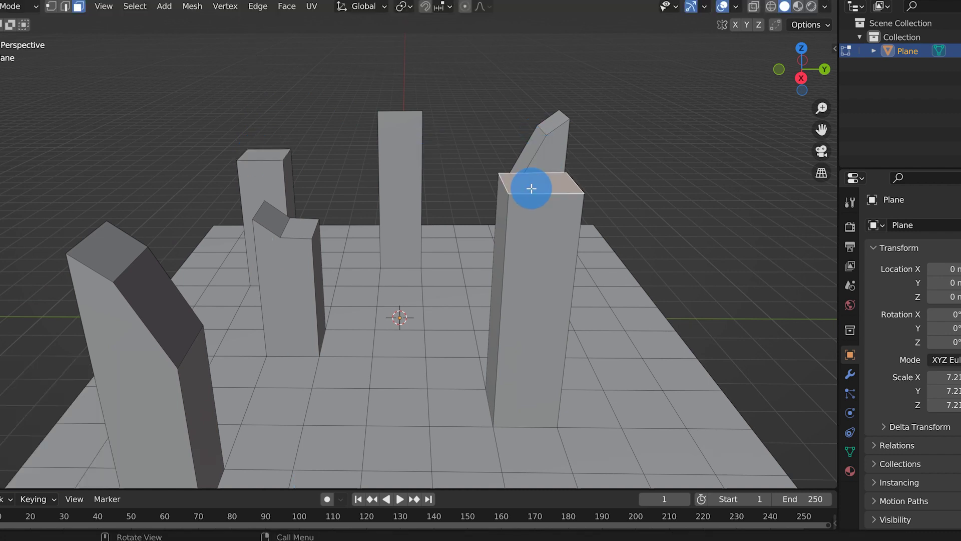
key(g)
key(z)
click(563, 56)
scroll(502, 179, down, 4)
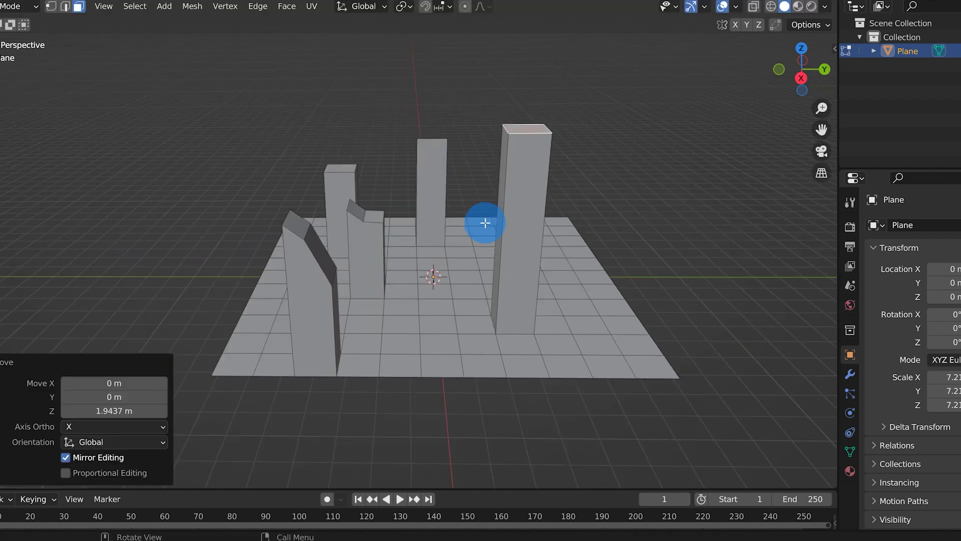
Select five scattered ground faces between and around the towers and extrude them up about 0.7 m into low blocks.
middle_drag(487, 232, 446, 307)
click(442, 309)
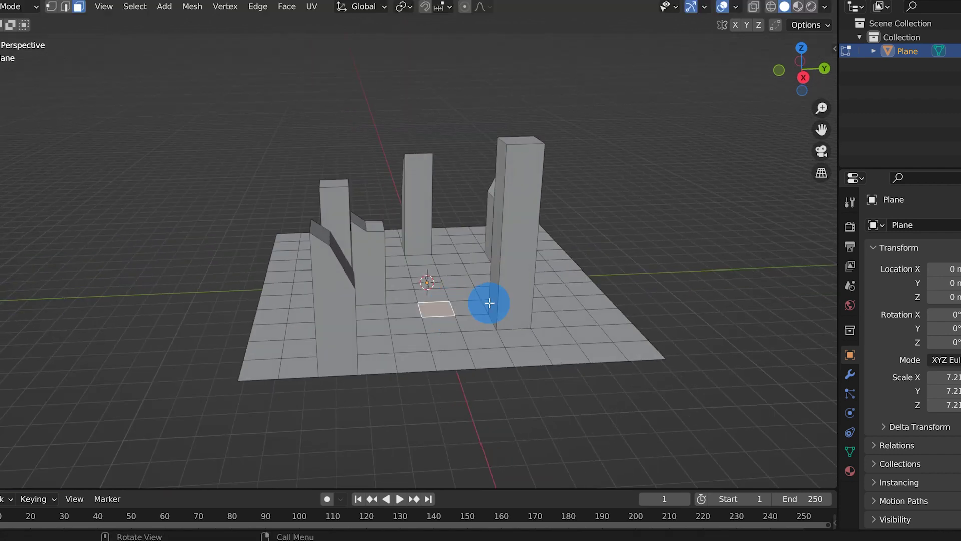
shift+click(576, 279)
shift+click(270, 329)
shift+click(286, 258)
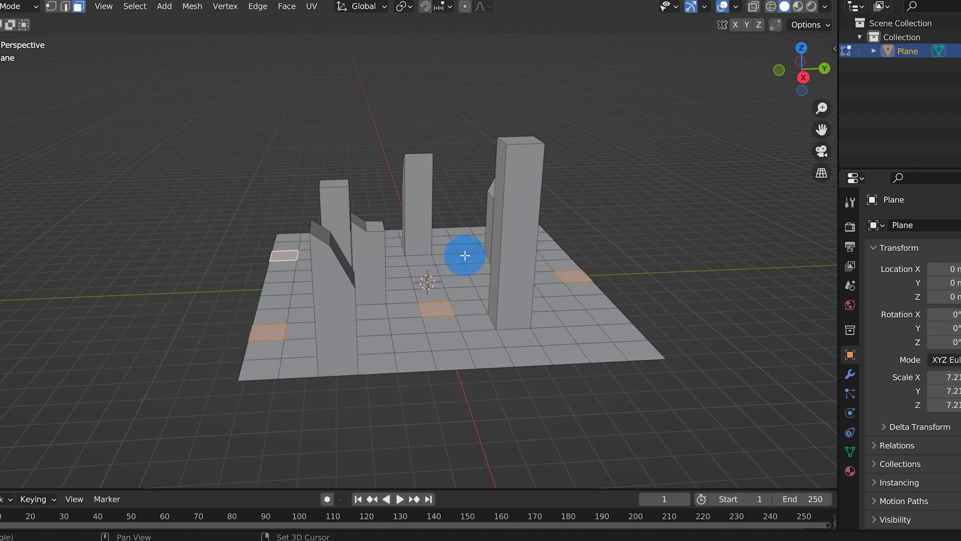
key(e)
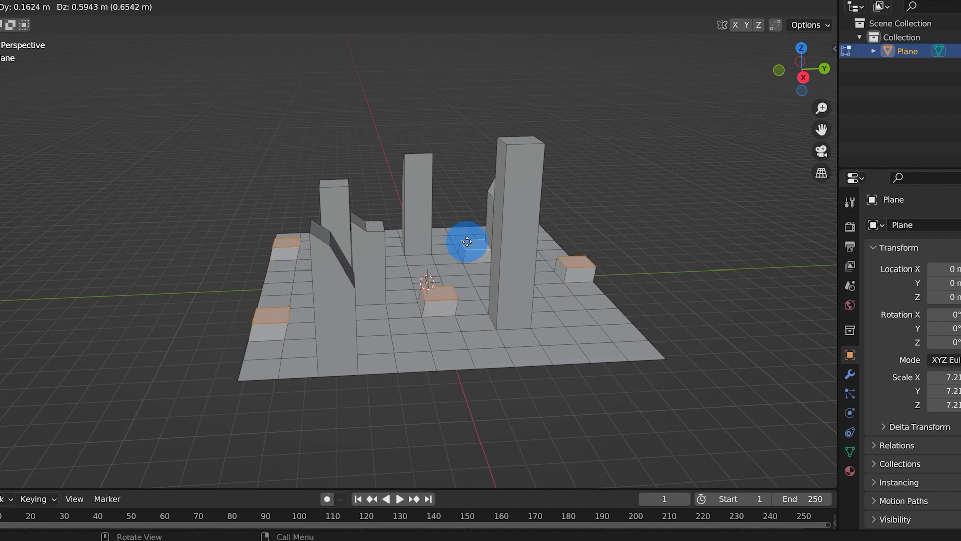
click(467, 240)
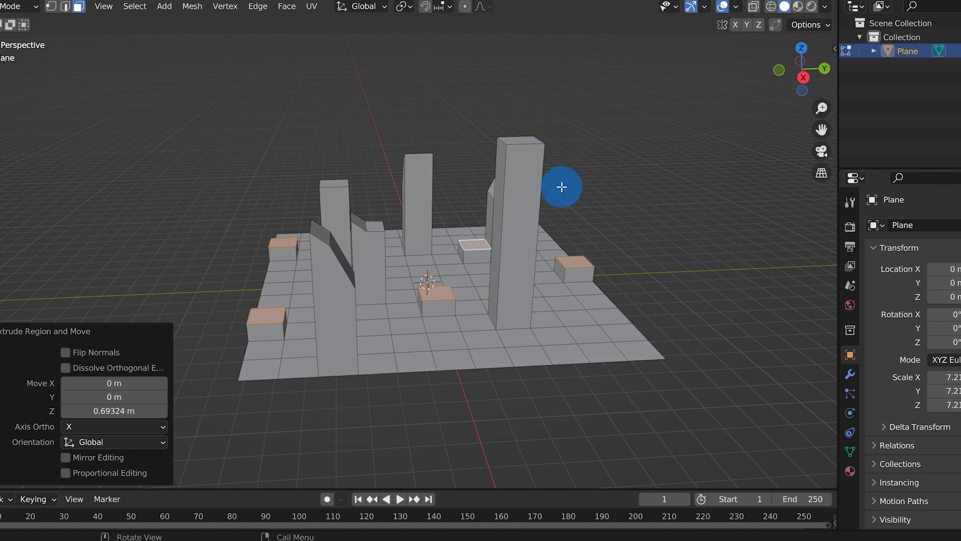
Scale down the top face of the central low block and scale up the top of the block near the far edge.
middle_drag(562, 187, 423, 388)
click(418, 291)
key(s)
click(621, 260)
click(582, 261)
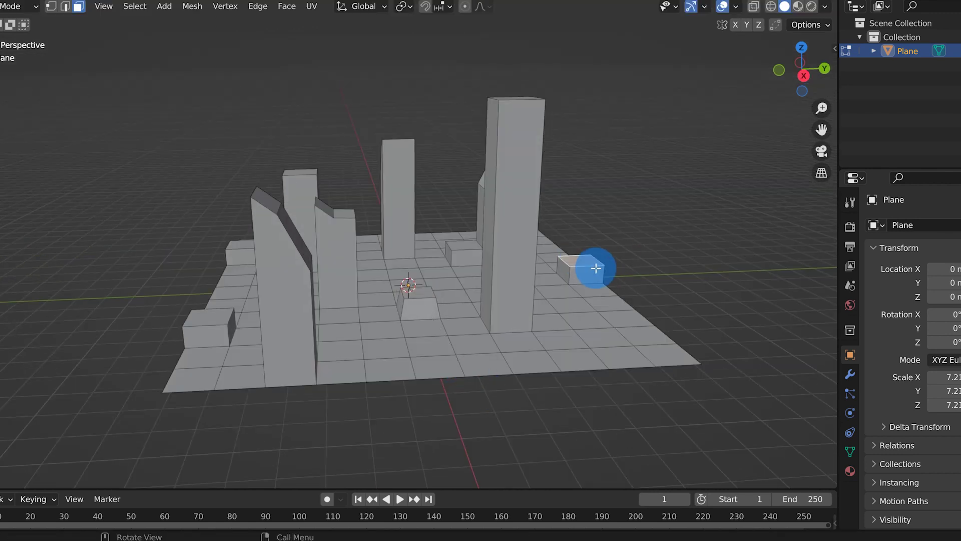
key(s)
click(606, 267)
Extrude two ground faces near the front edge of the plane about 3.8 m upward into towers.
click(590, 322)
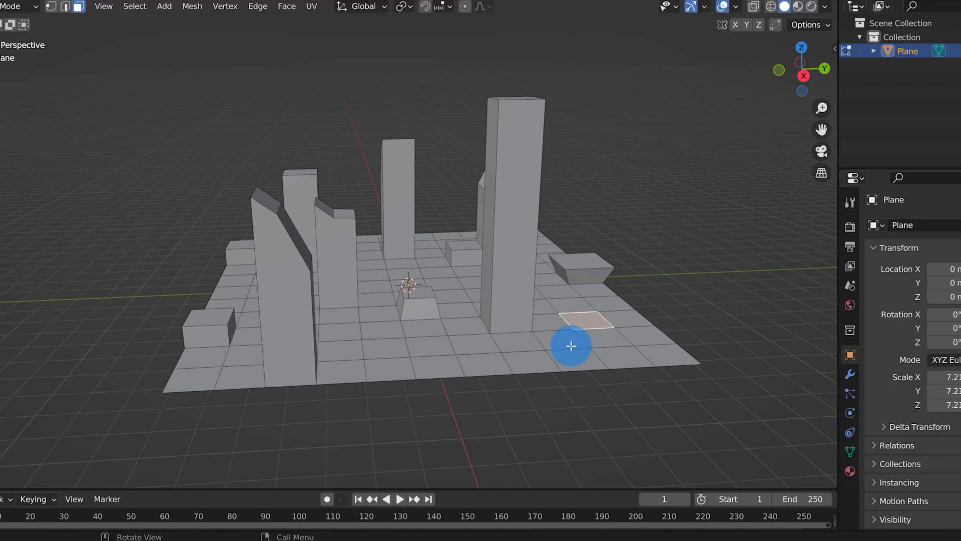
shift+click(386, 345)
key(e)
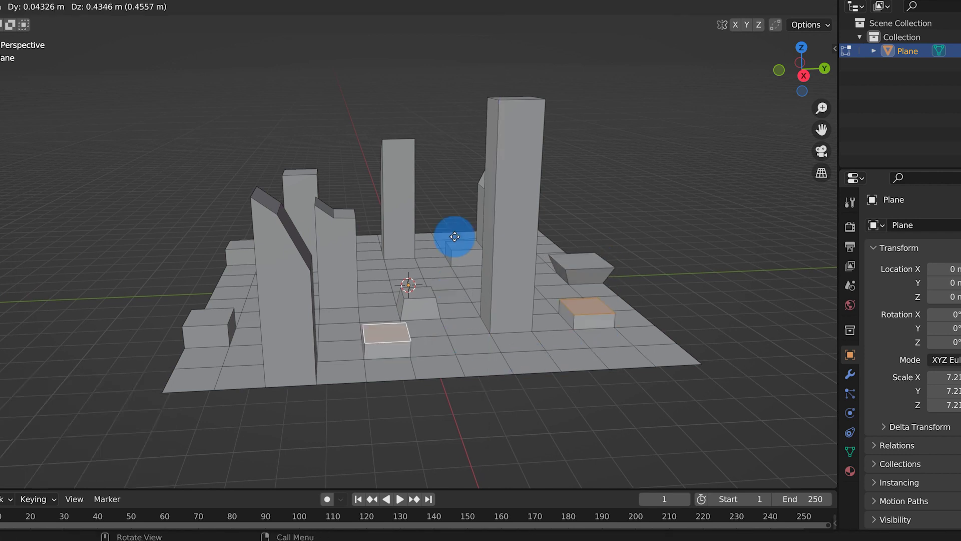
click(454, 223)
key(s)
right_click(541, 331)
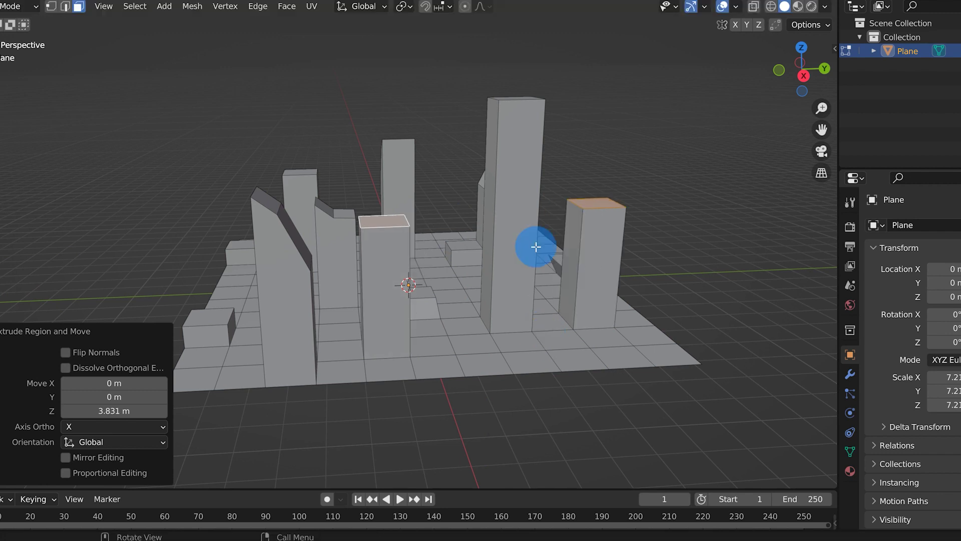
Set the transform pivot point to Individual Origins and scale the two new towers' top faces to about 0.54.
click(406, 7)
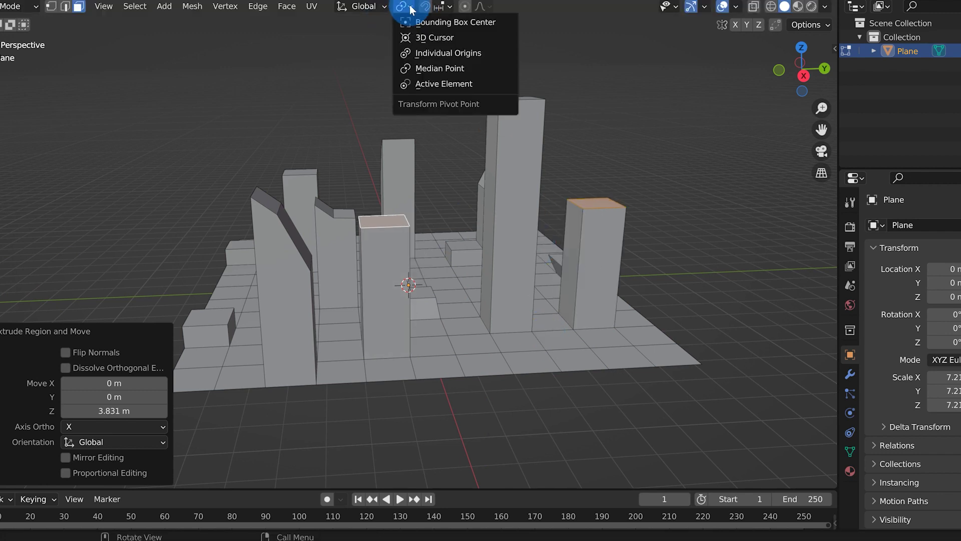
click(452, 54)
key(s)
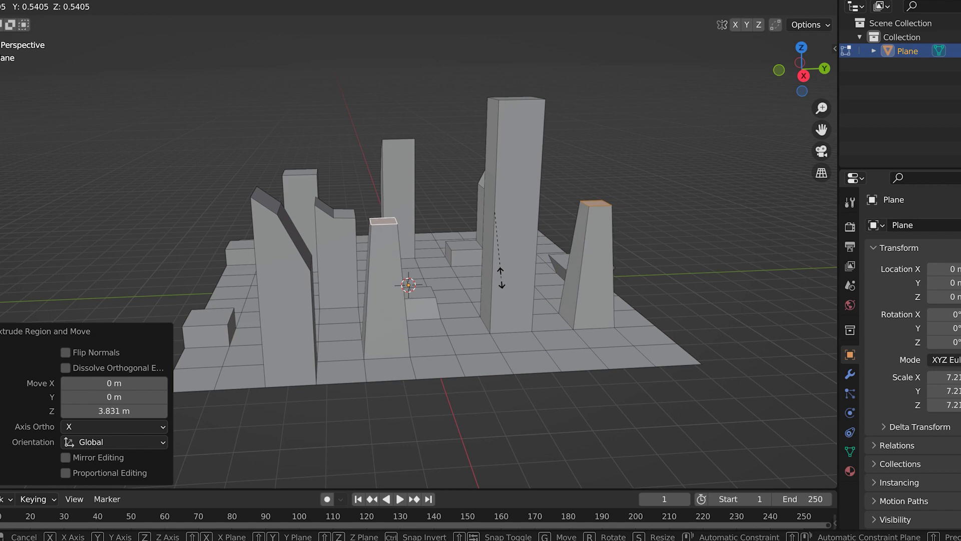
click(501, 278)
Select three more empty ground faces spread across the plane and extrude them up about 2.6 m.
scroll(442, 286, down, 3)
middle_drag(420, 273, 221, 279)
scroll(469, 325, up, 2)
click(221, 279)
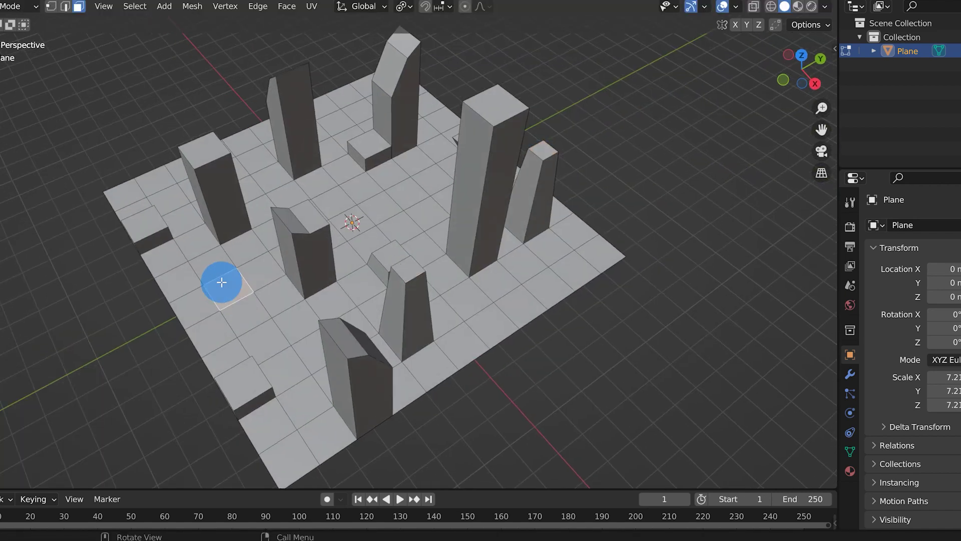
shift+click(349, 116)
shift+click(384, 210)
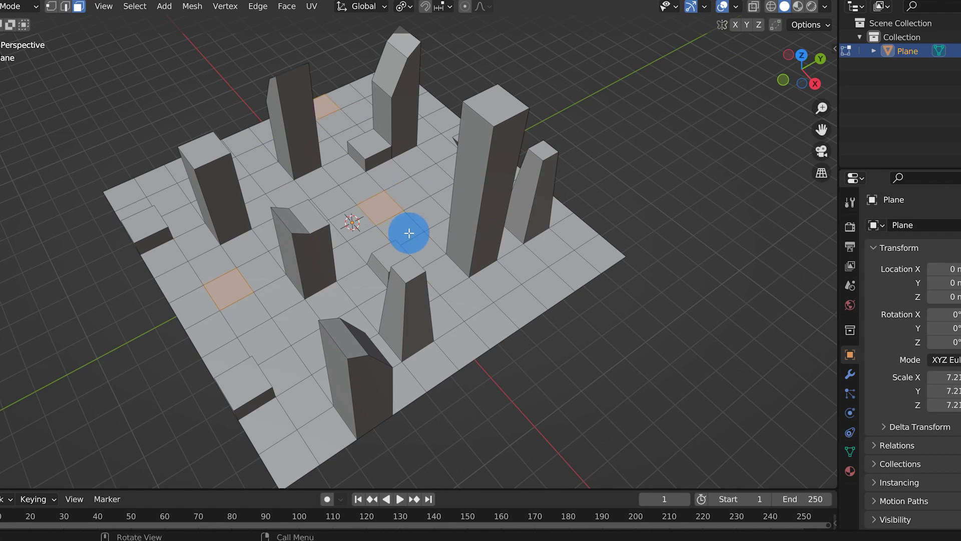
middle_drag(409, 233, 413, 194)
key(e)
key(z)
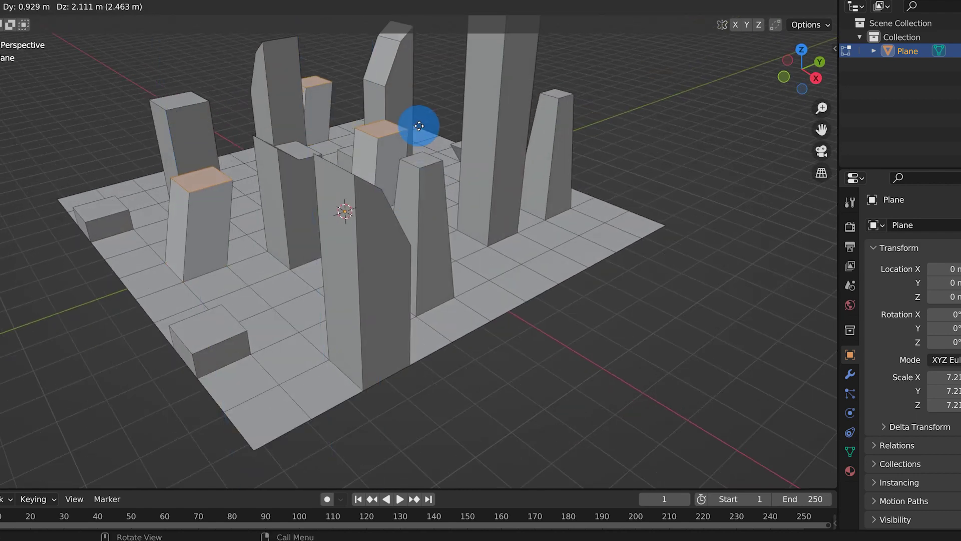
click(419, 122)
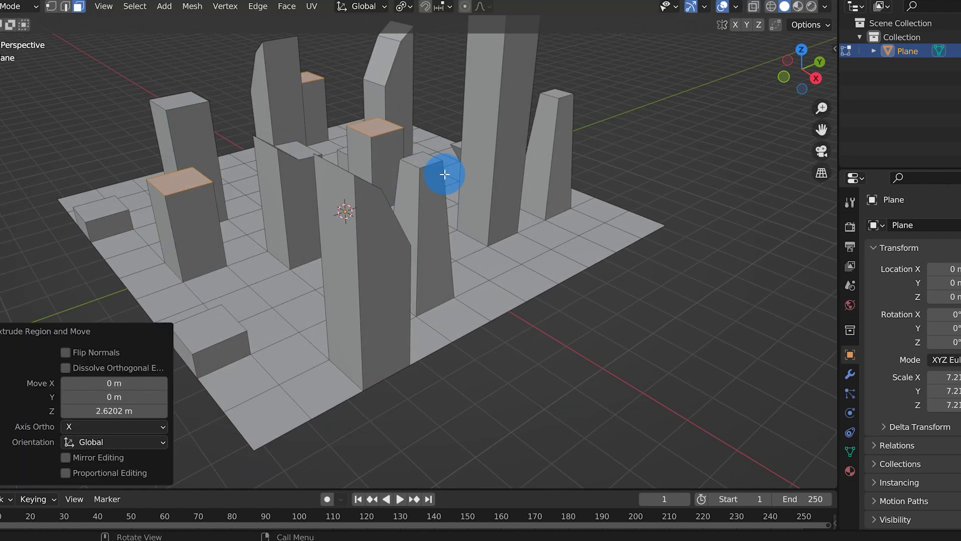
Lower one top edge of the short tower near the plane's corner by about 0.61 m and bevel that edge.
key(2)
click(206, 174)
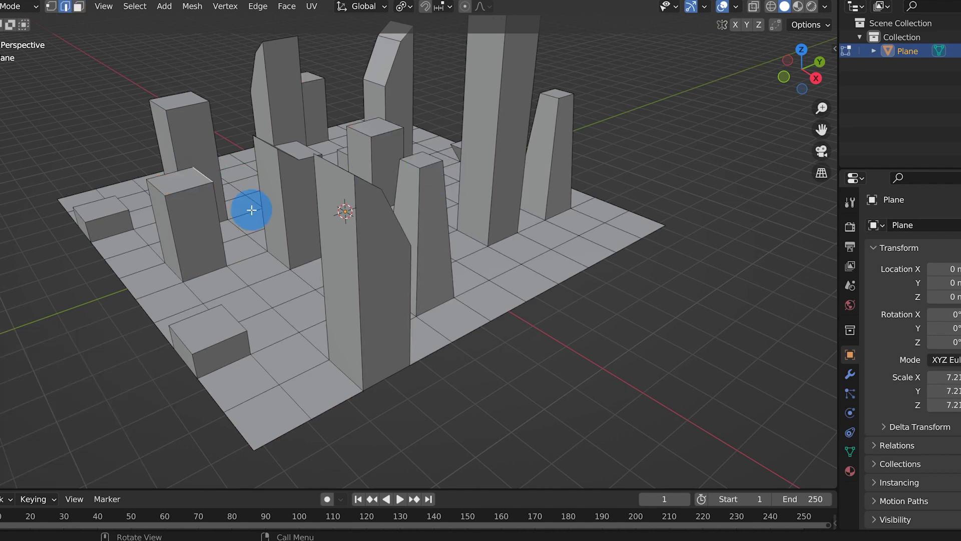
key(g)
key(z)
click(248, 230)
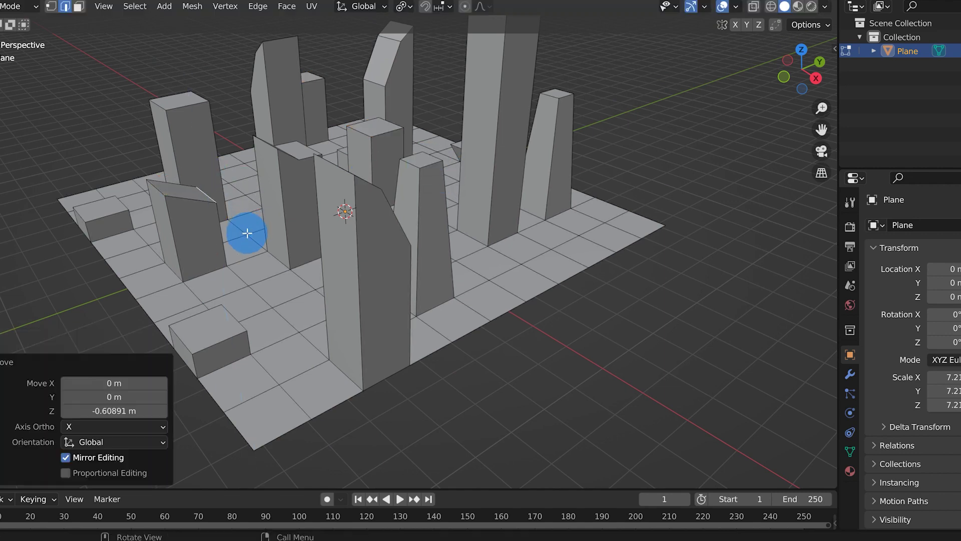
shift+middle_drag(249, 230, 306, 244)
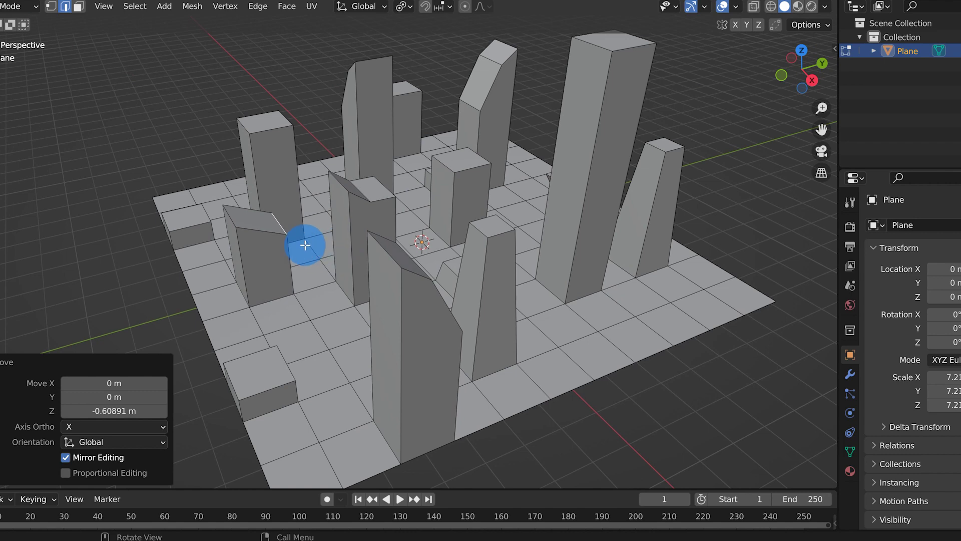
key(ctrl+b)
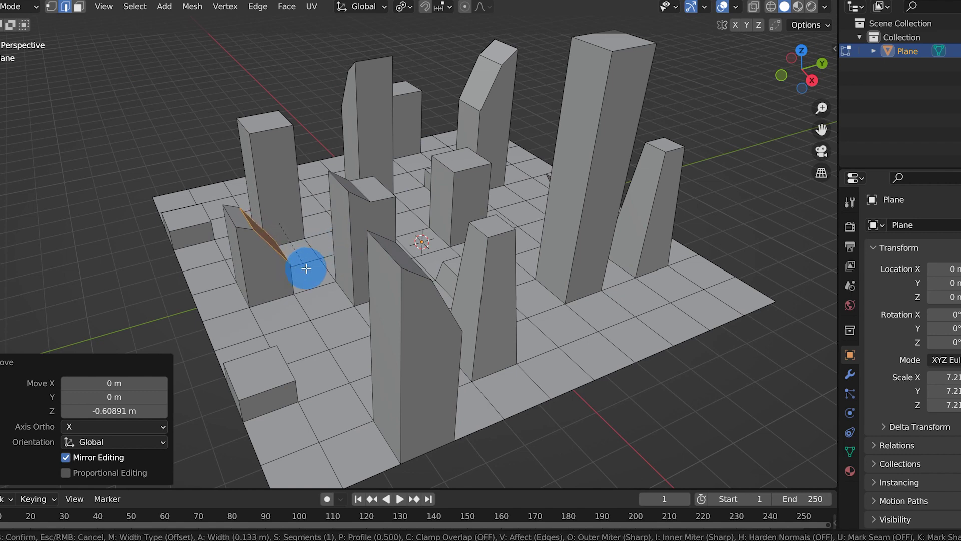
click(306, 270)
Raise one top edge of the central block along Z to give it a slanted roof, and return to Object Mode.
click(468, 171)
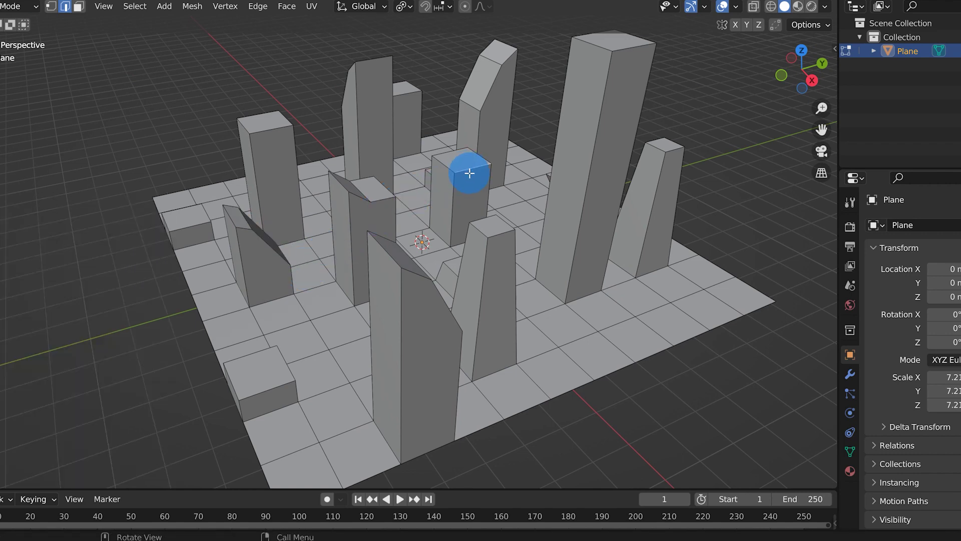
middle_drag(469, 171, 477, 168)
key(g)
key(z)
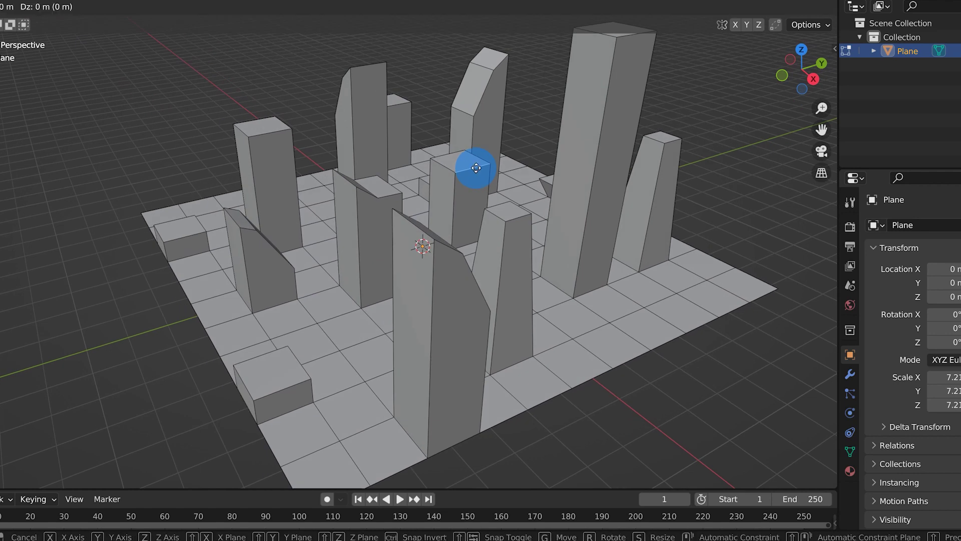
click(469, 126)
key(Tab)
scroll(441, 120, down, 5)
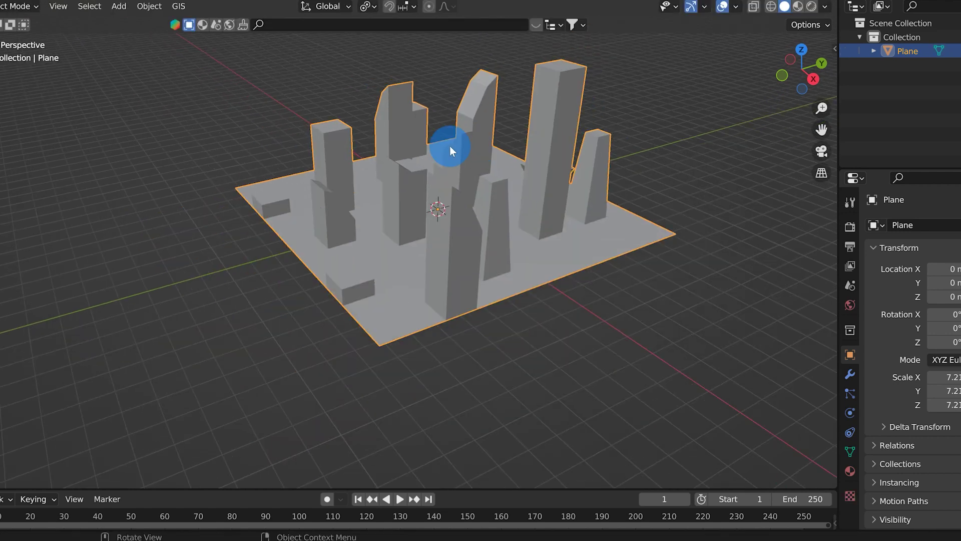
Select the empty ground faces around the towers in face mode and delete them.
middle_drag(449, 150, 241, 326)
key(Tab)
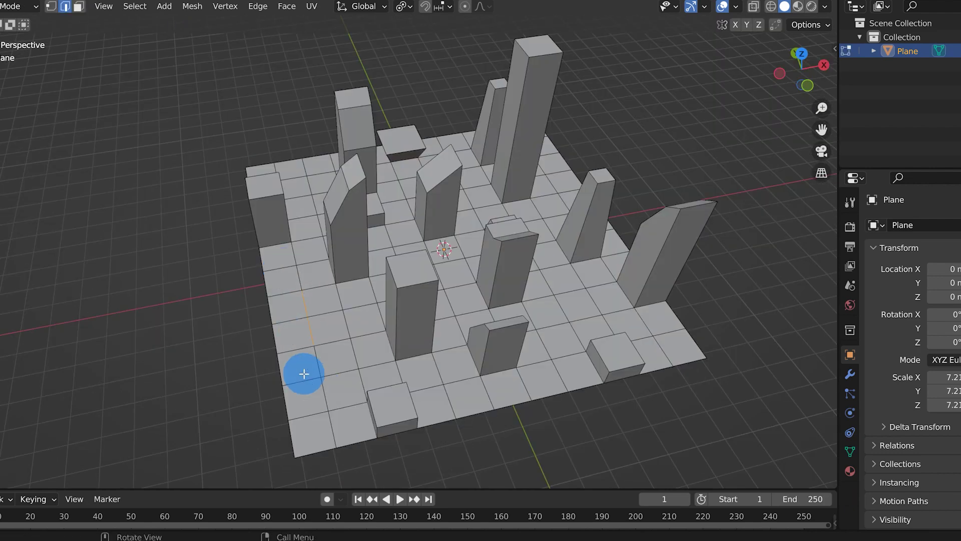
key(3)
drag(309, 418, 329, 349)
mouse_move(318, 290)
mouse_down()
mouse_move(322, 307)
mouse_move(286, 336)
mouse_move(367, 404)
mouse_move(586, 329)
mouse_move(345, 298)
mouse_up()
mouse_move(345, 298)
middle_down()
mouse_move(497, 249)
mouse_move(481, 260)
mouse_move(431, 196)
mouse_move(202, 359)
mouse_move(258, 344)
mouse_move(307, 438)
mouse_move(260, 275)
mouse_move(432, 126)
mouse_move(472, 279)
middle_up()
key(x)
click(462, 311)
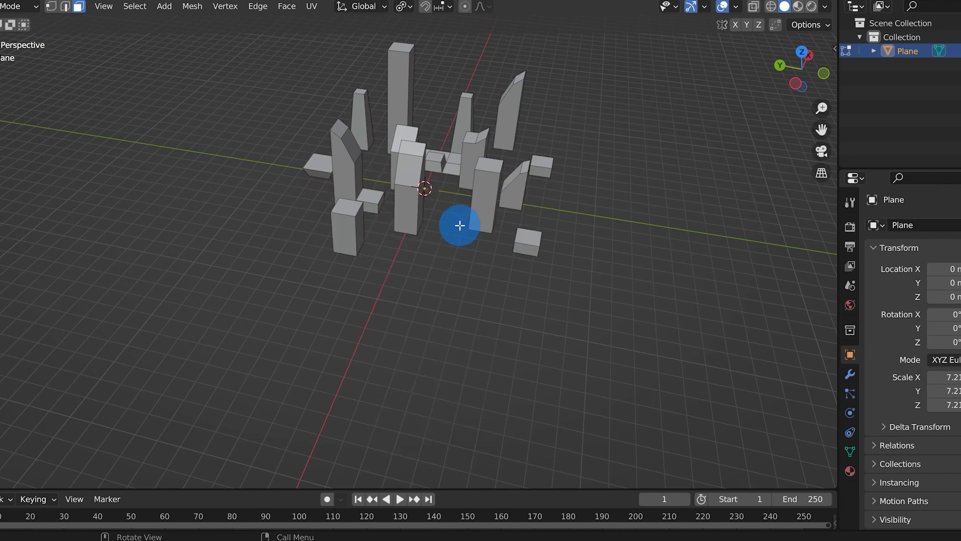
Select the leftover ground faces at the foot of the tallest tower and extrude them upward along Z as one block.
middle_drag(459, 225, 423, 322)
click(476, 344)
shift+click(508, 353)
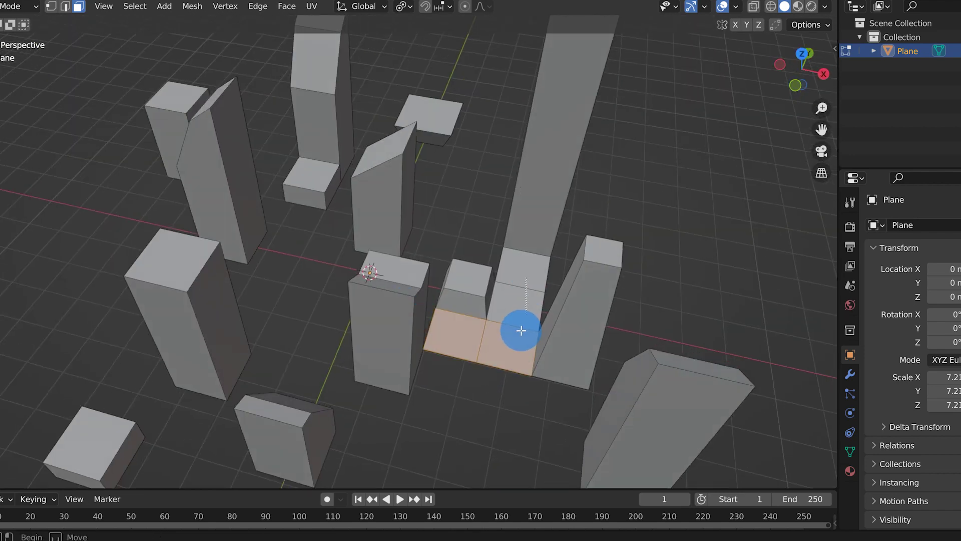
middle_drag(520, 332, 551, 298)
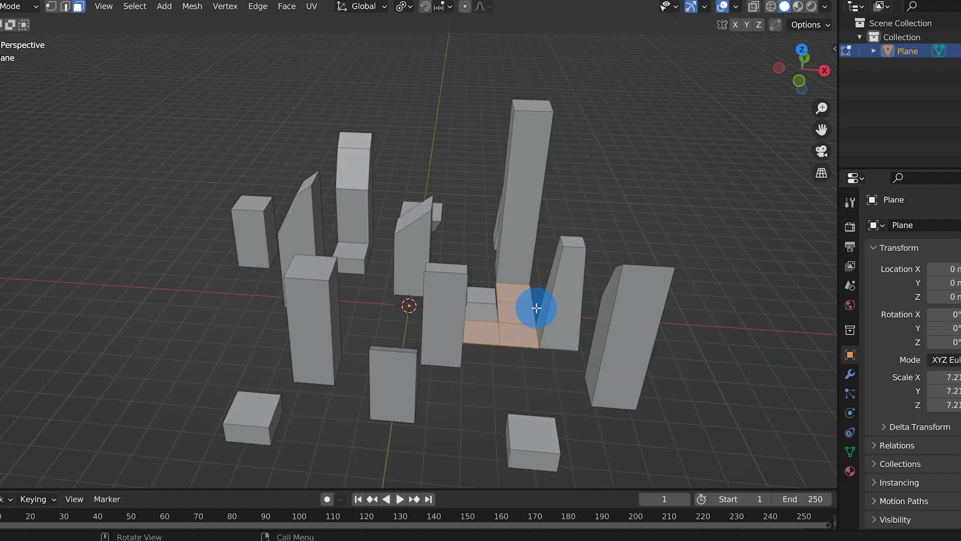
shift+click(521, 335)
shift+click(485, 337)
key(e)
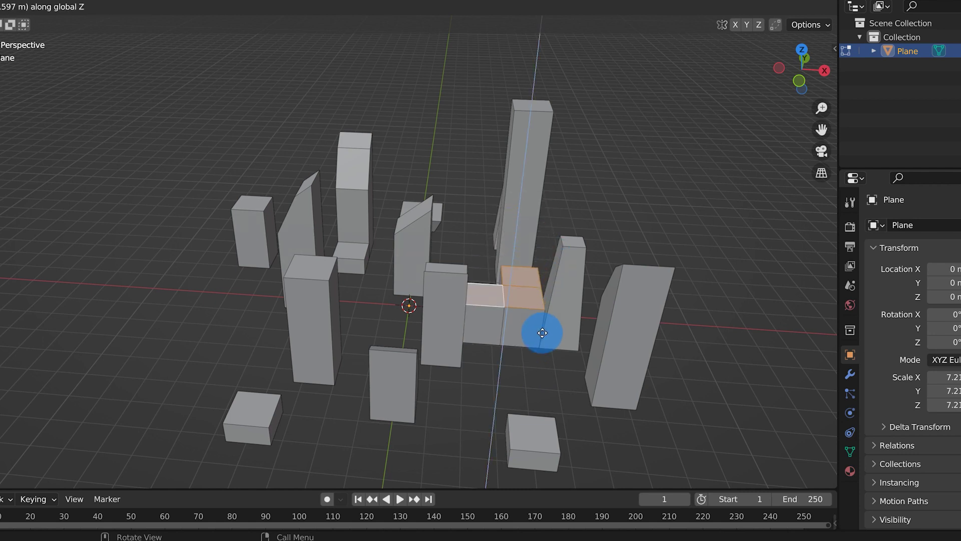
click(481, 331)
Extrude one top face of the new connecting block upward and lower one of its top edges along Z.
key(e)
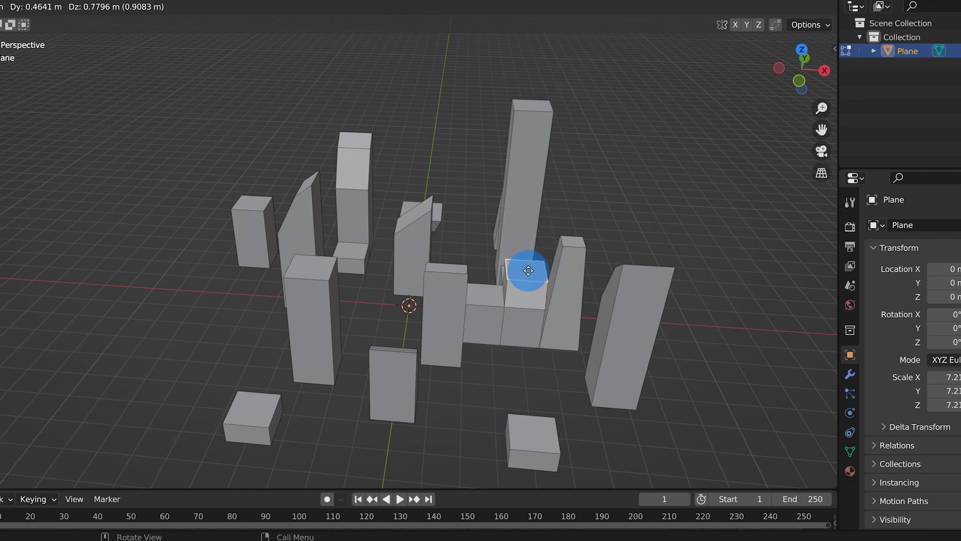
click(527, 282)
key(2)
click(511, 275)
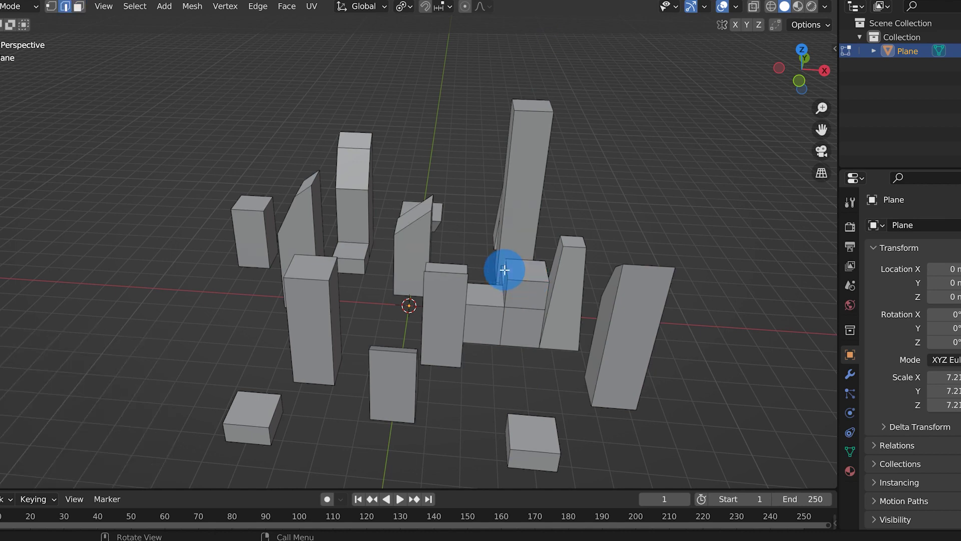
key(g)
key(z)
click(503, 285)
key(Tab)
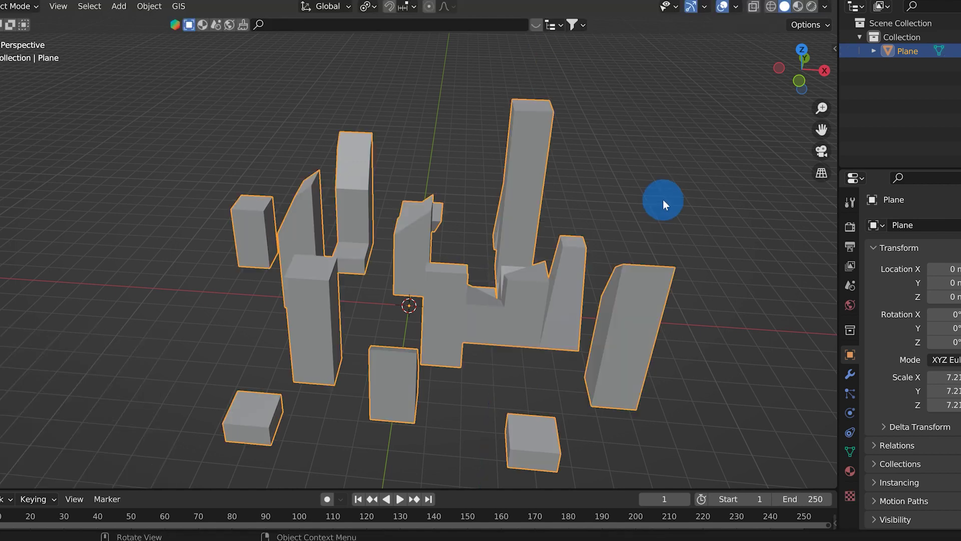
click(663, 199)
middle_drag(491, 301, 493, 343)
click(487, 305)
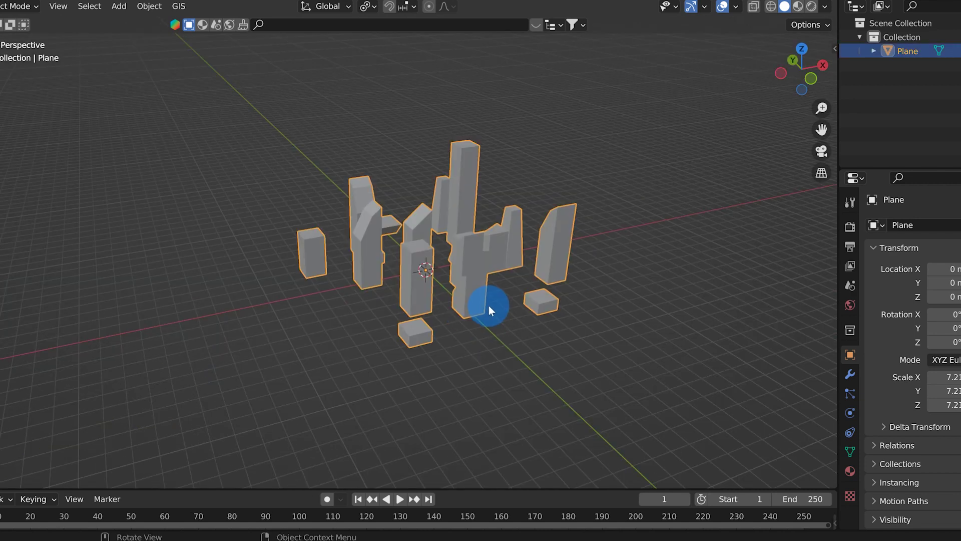
key(g)
right_click(400, 257)
Add three horizontal loop cuts to the straight rectangular tower behind the low block.
scroll(401, 261, up, 2)
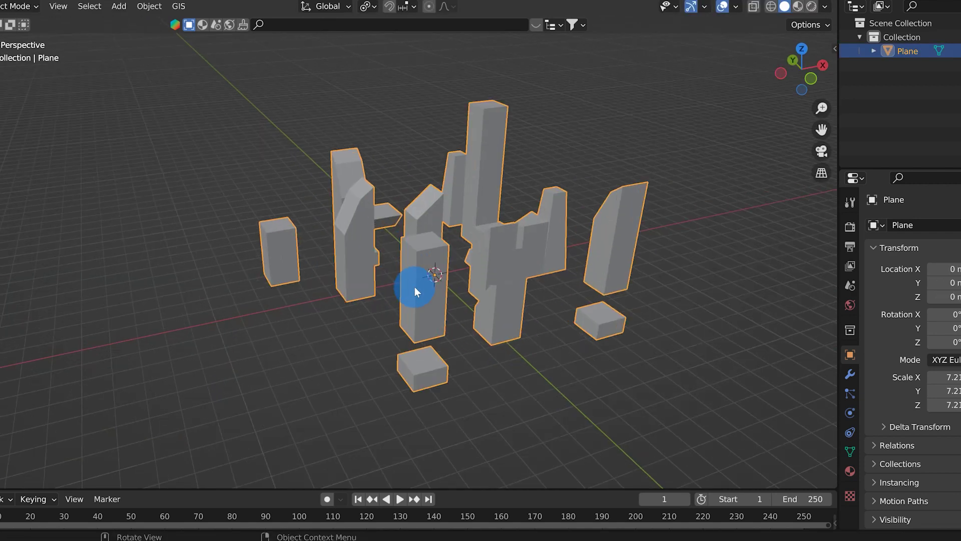
mouse_move(442, 307)
middle_down()
mouse_move(431, 292)
mouse_move(451, 310)
middle_up()
scroll(400, 256, up, 2)
middle_drag(394, 250, 427, 271)
key(Tab)
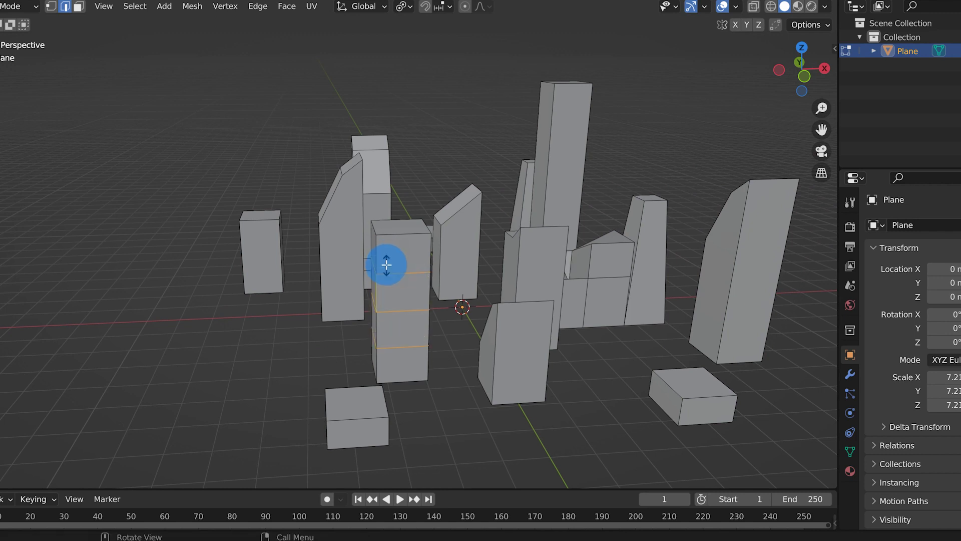
drag(387, 264, 386, 274)
Select the side faces of the tower's second band from the top and extrude them along normals.
key(3)
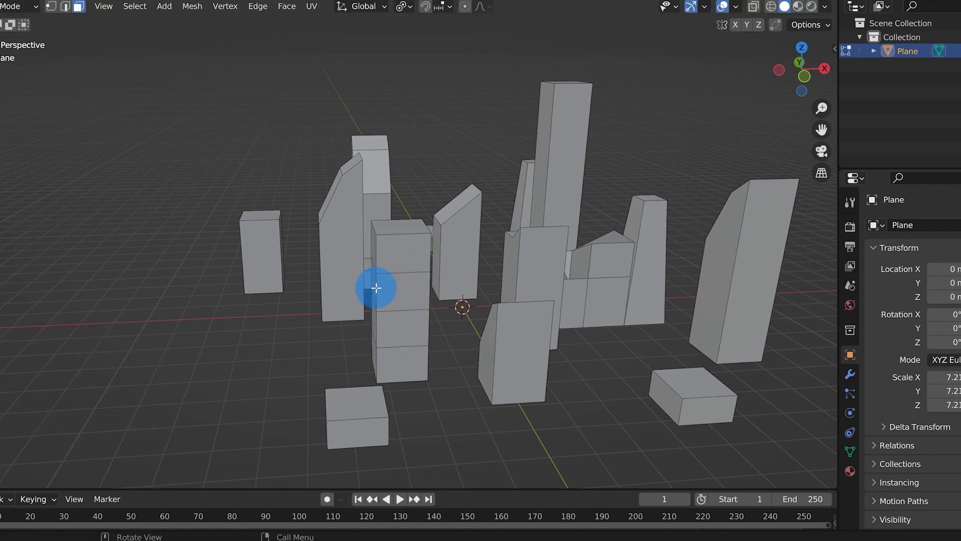
middle_drag(376, 288, 399, 279)
key(alt+e)
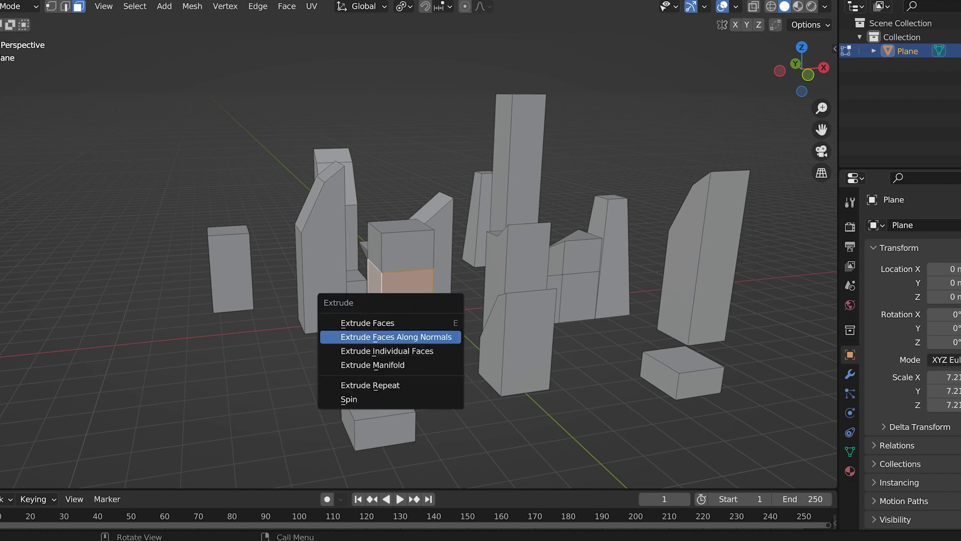
click(430, 340)
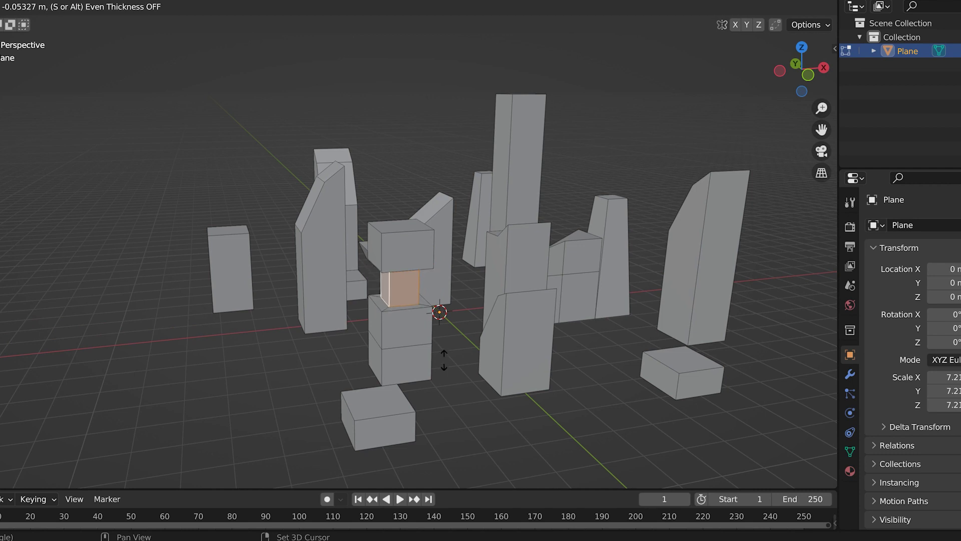
click(443, 336)
key(Tab)
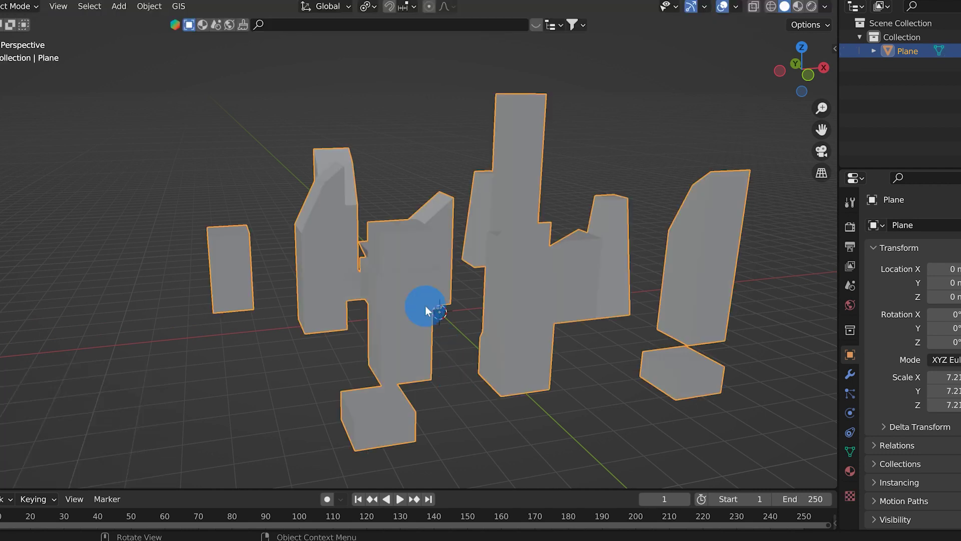
Inset the ledge faces around the top block by 0.0046 m and extrude them upward along Z into a rim.
key(alt+a)
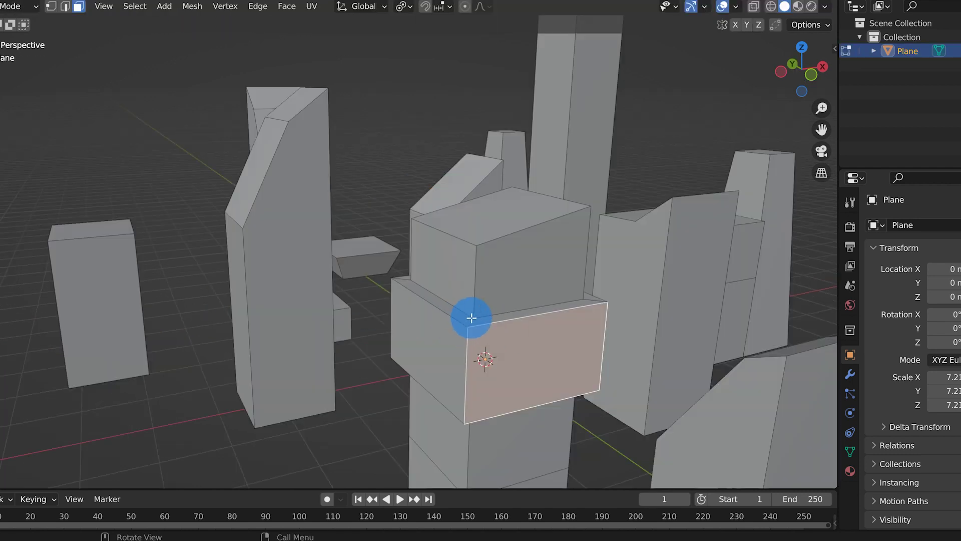
key(i)
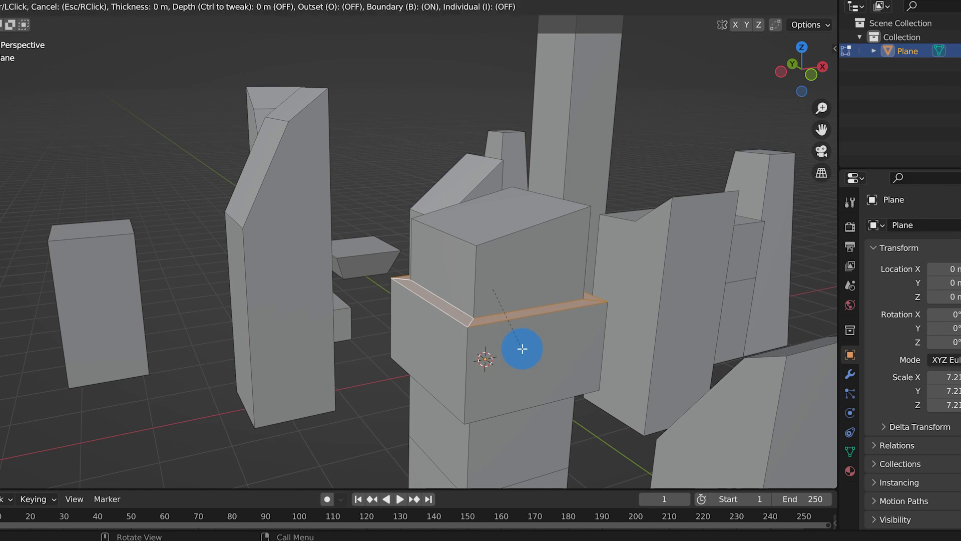
click(518, 348)
scroll(474, 337, up, 4)
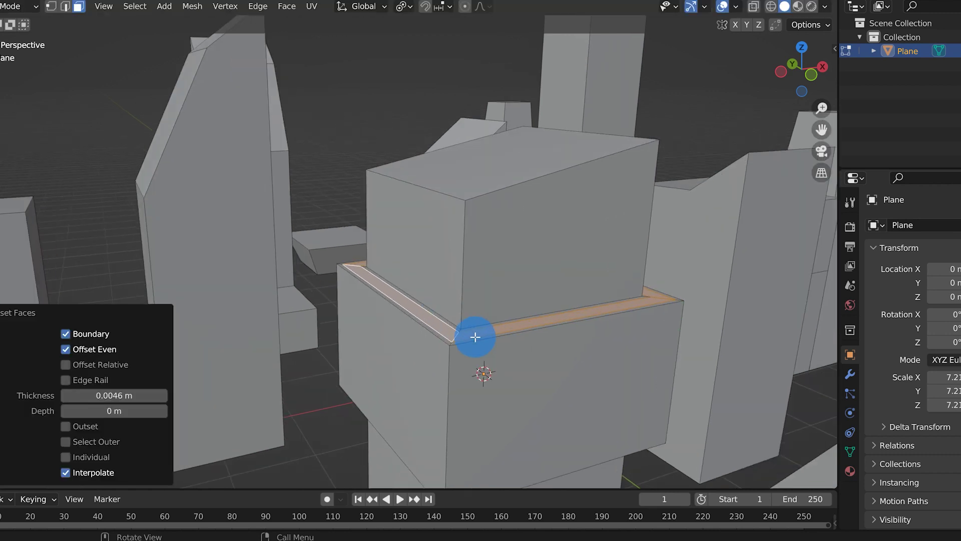
key(e)
key(z)
click(502, 352)
key(Tab)
Duplicate one side face of the tower's top block in place and scale the copy to 0.375.
middle_drag(502, 352, 557, 286)
key(Tab)
click(558, 286)
key(shift+d)
key(Escape)
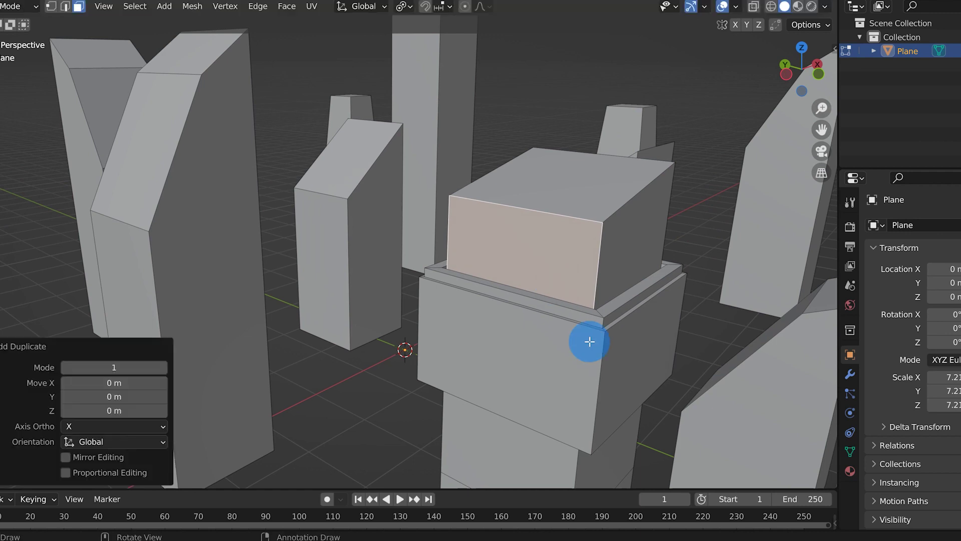
key(s)
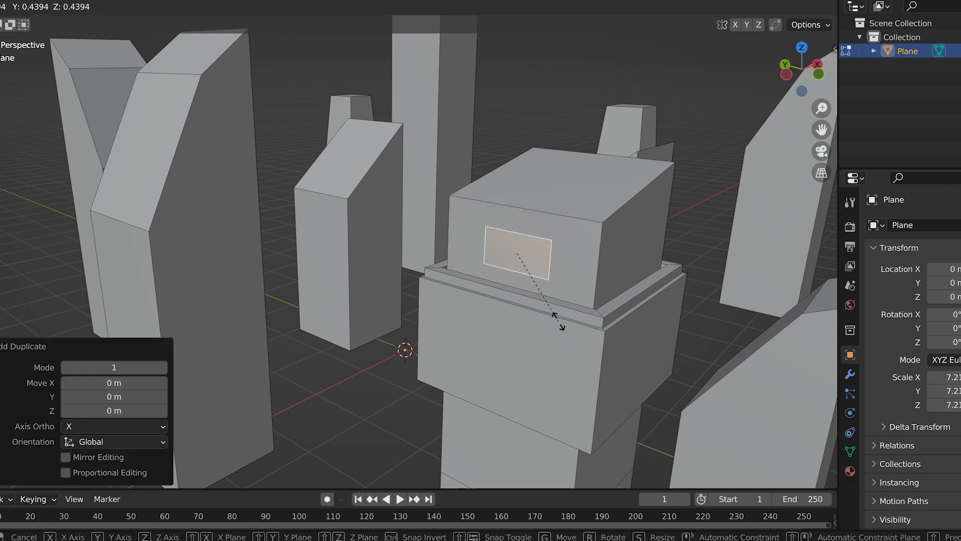
click(562, 303)
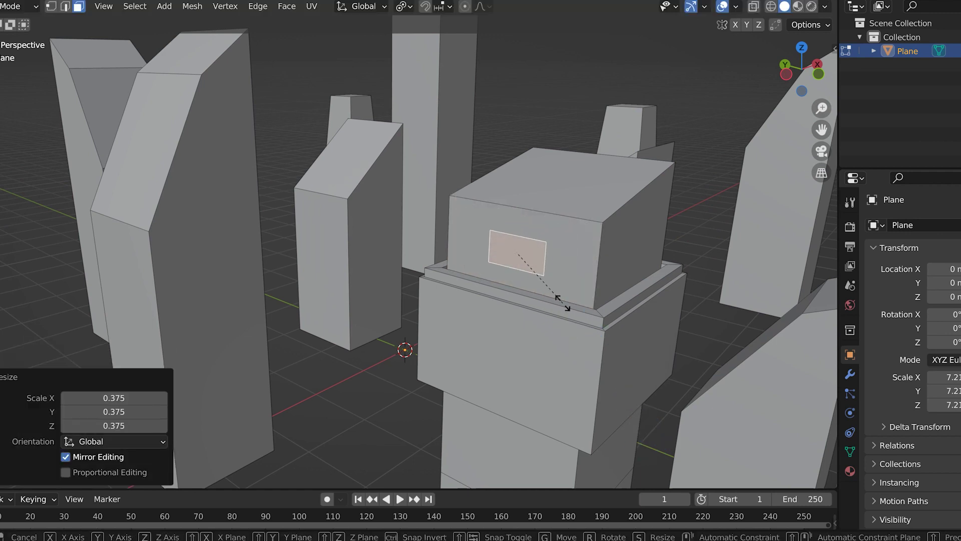
Scale the duplicated face to 1.471 along Z and 0.222 along Y to make a narrow upright rectangle.
key(s)
key(z)
click(643, 294)
key(s)
key(x)
key(y)
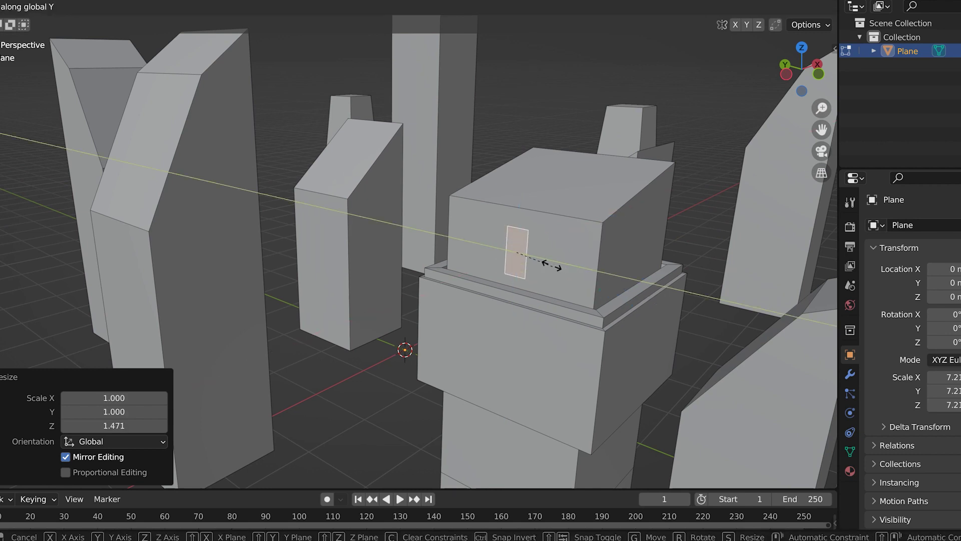
click(539, 257)
Move the narrow face down about 0.23 m toward the ledge and extrude it about 0.018 m outward along X.
key(g)
key(z)
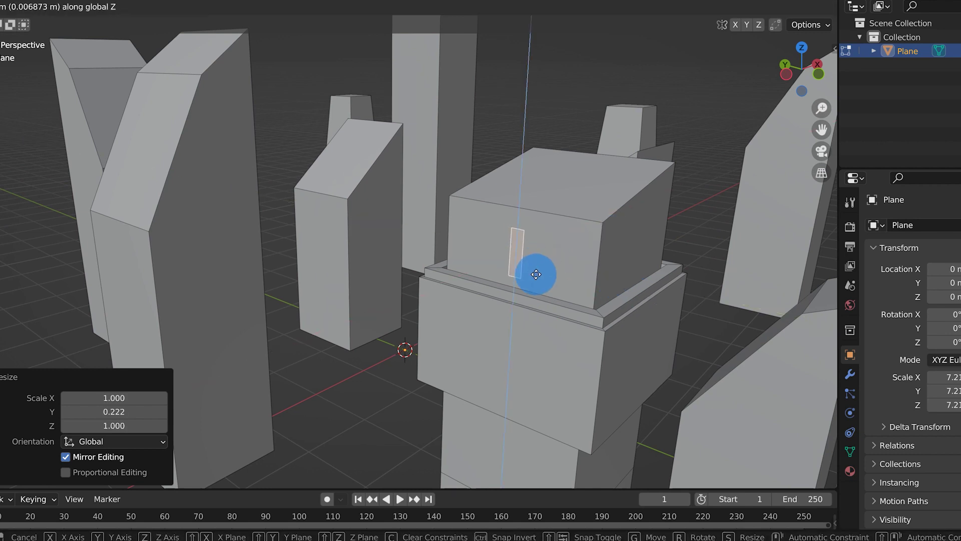
click(531, 286)
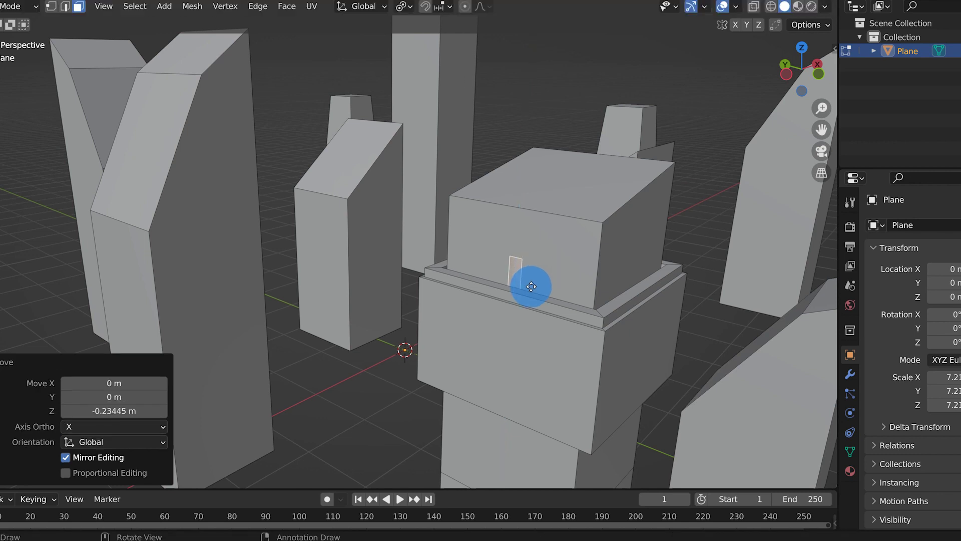
scroll(525, 279, up, 3)
key(g)
key(x)
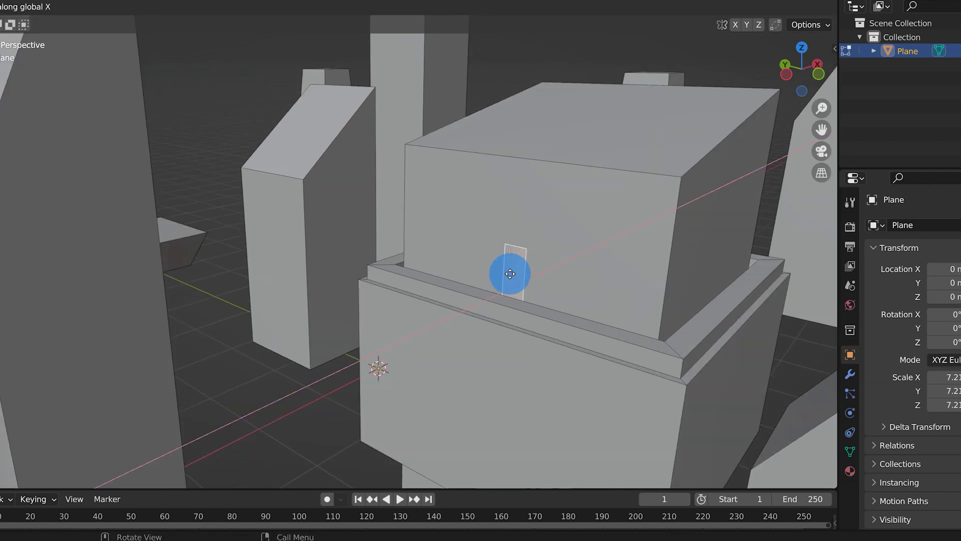
click(512, 274)
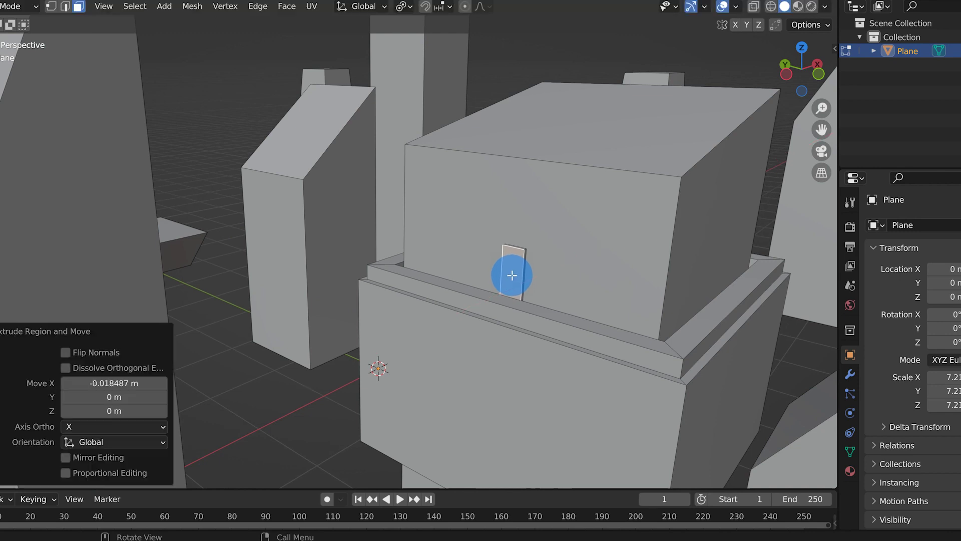
Move the front face of the small upright block on the tower wall about 0.005 m further outward along X.
middle_drag(587, 317, 578, 308)
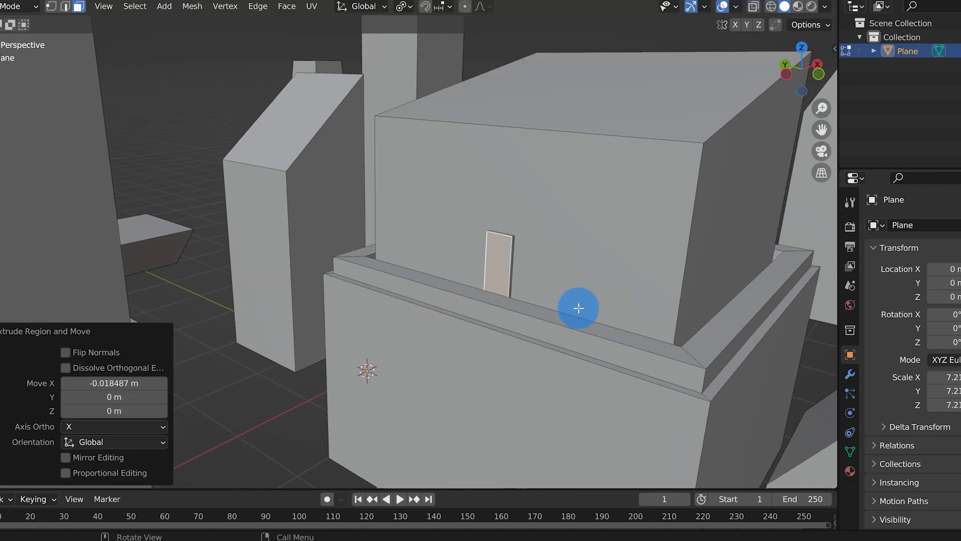
key(g)
key(x)
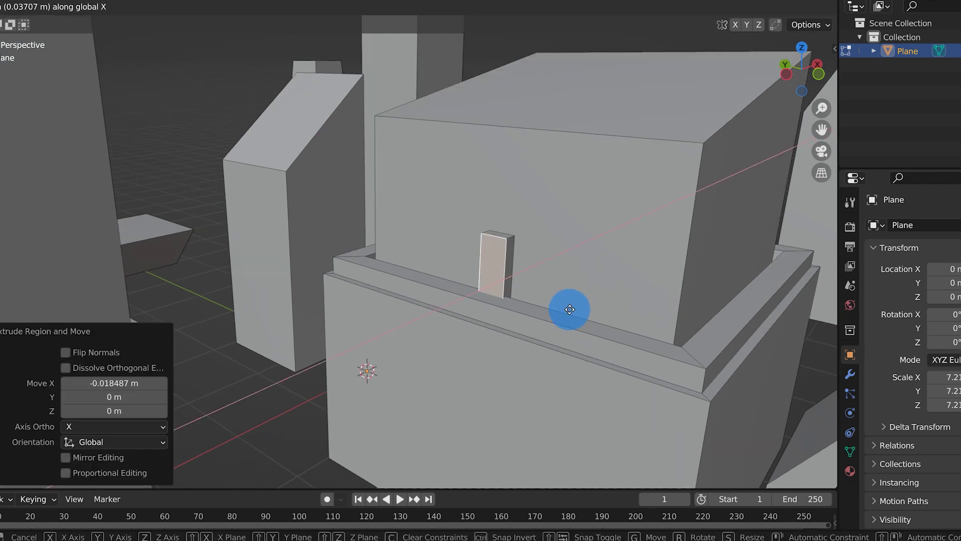
click(573, 305)
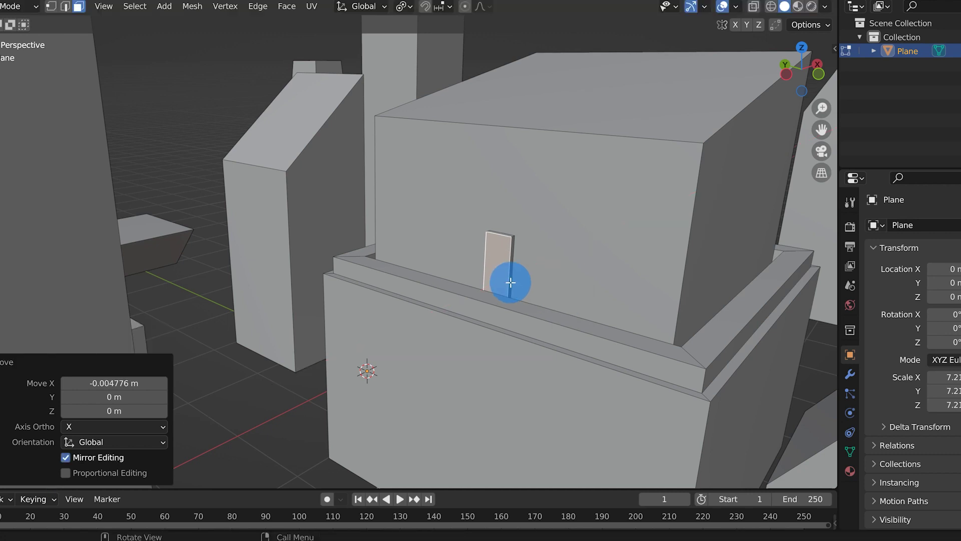
Inset the small block's front face by 0.0023 m, extrude it about 0.0065 m inward along X, and return to Object Mode.
key(i)
click(538, 300)
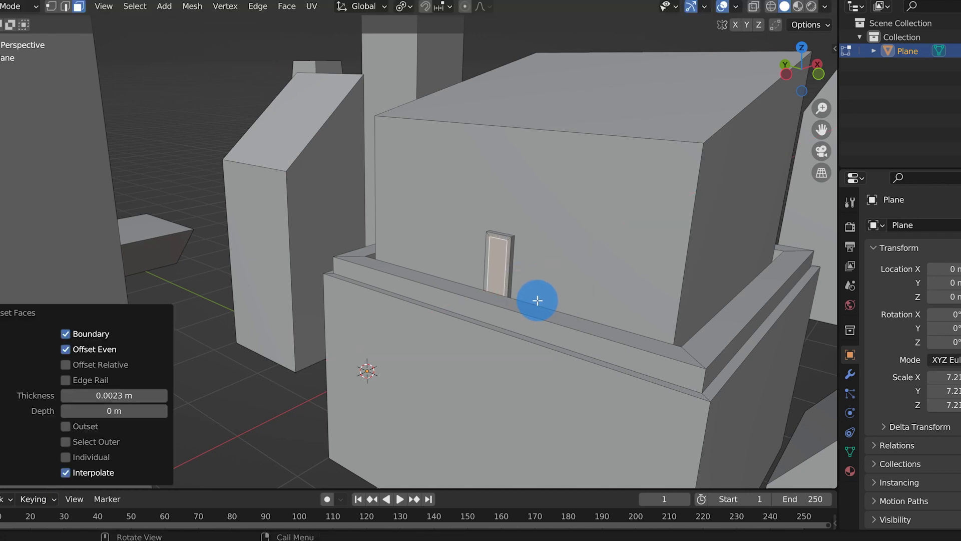
key(g)
key(y)
right_click(537, 300)
key(e)
key(x)
click(549, 299)
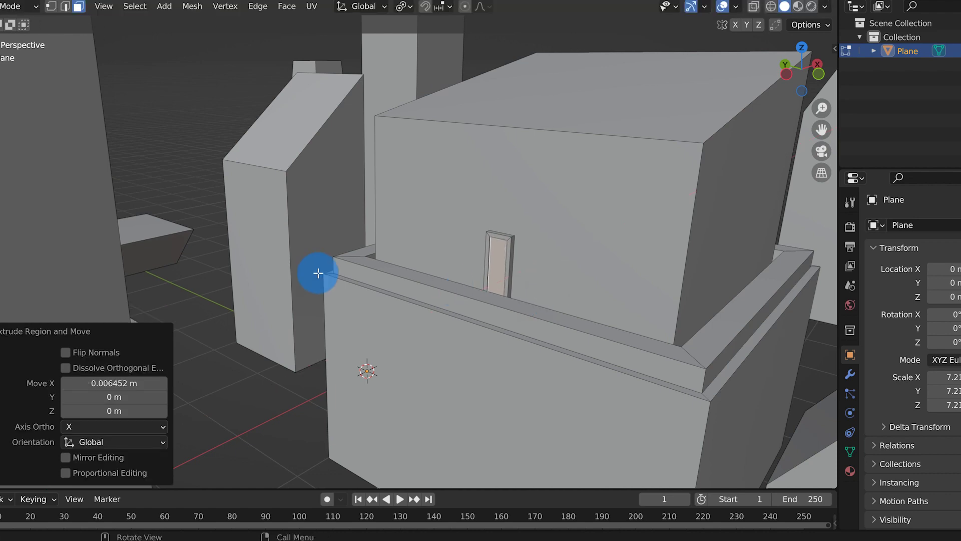
key(Tab)
Examine the whole group of towers from several distances and angles.
scroll(452, 298, down, 6)
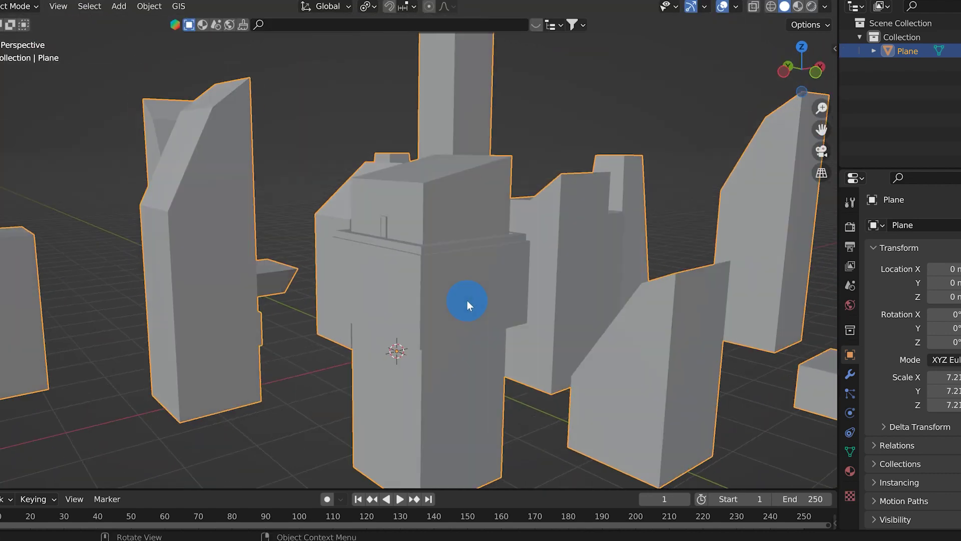
scroll(467, 300, down, 4)
middle_drag(467, 301, 465, 255)
scroll(488, 304, up, 2)
middle_drag(366, 306, 369, 327)
scroll(368, 325, up, 1)
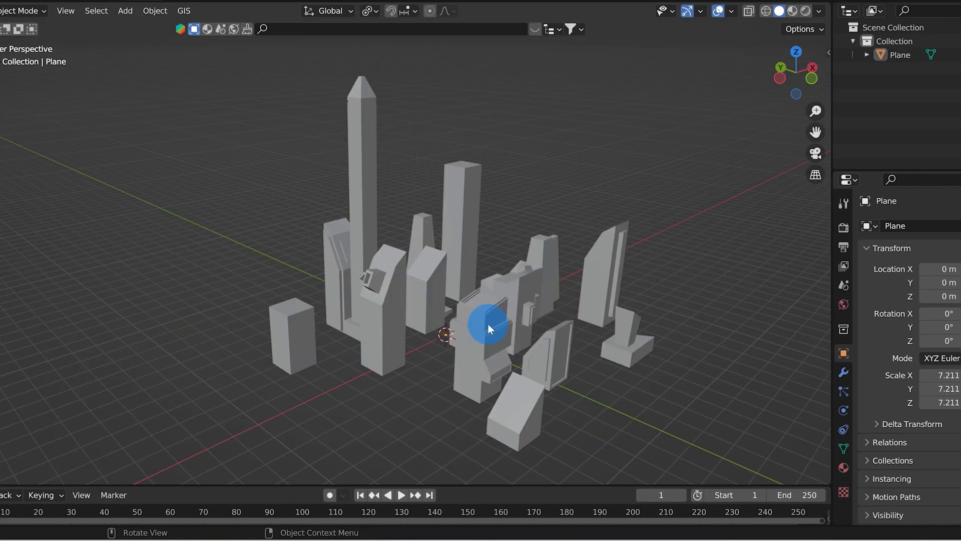
click(487, 323)
scroll(488, 323, down, 2)
click(629, 264)
middle_drag(629, 264, 709, 182)
Rename both the Plane object and its parent collection to City Instance, and collapse the collection.
click(904, 54)
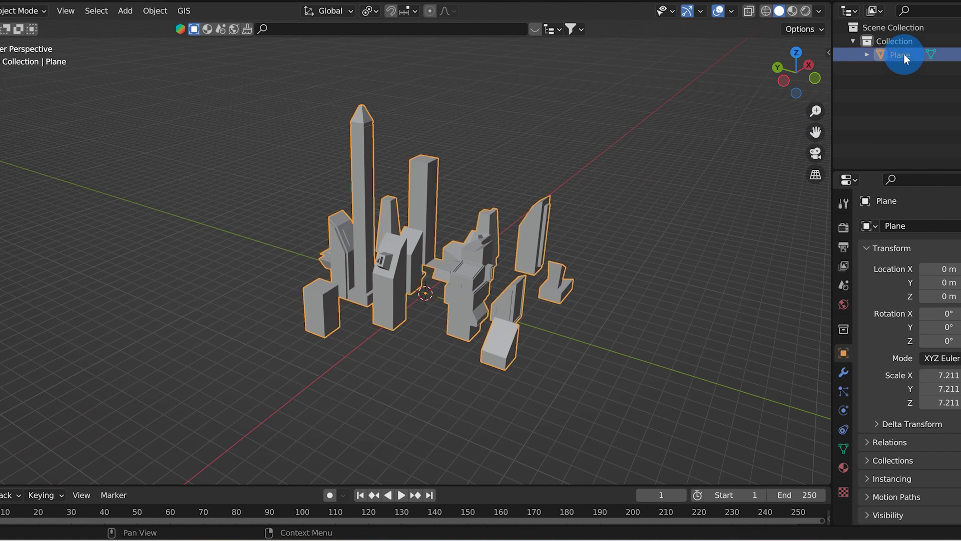
double_click(904, 54)
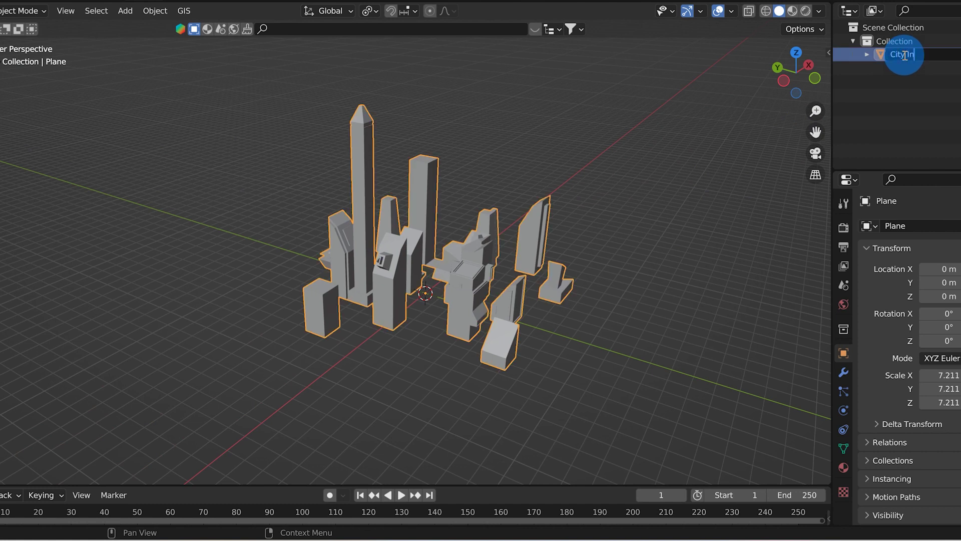
key(Return)
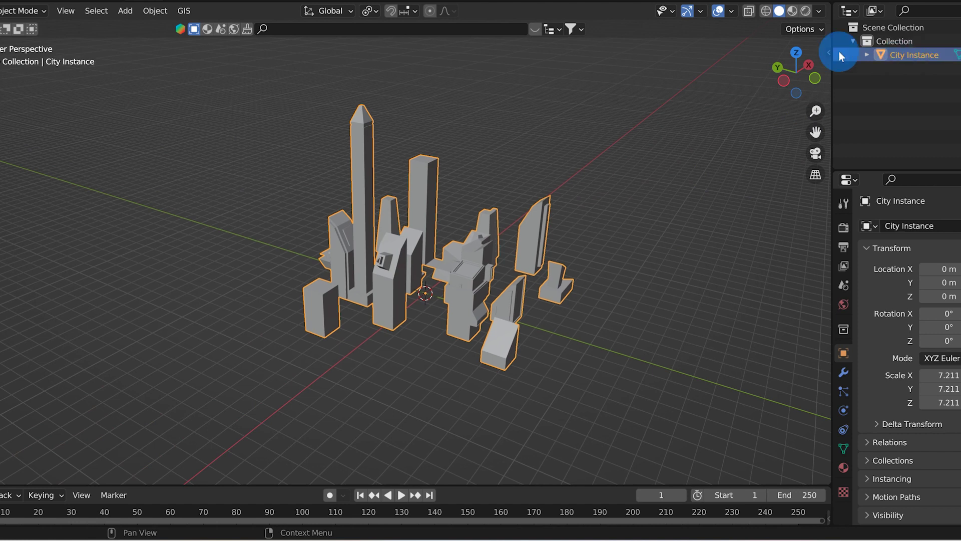
click(897, 41)
double_click(896, 41)
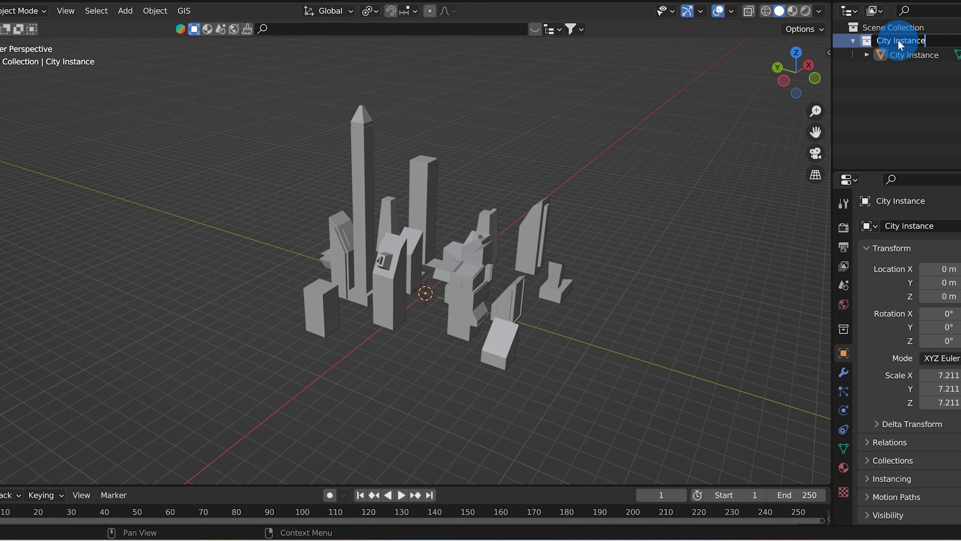
key(Return)
click(853, 42)
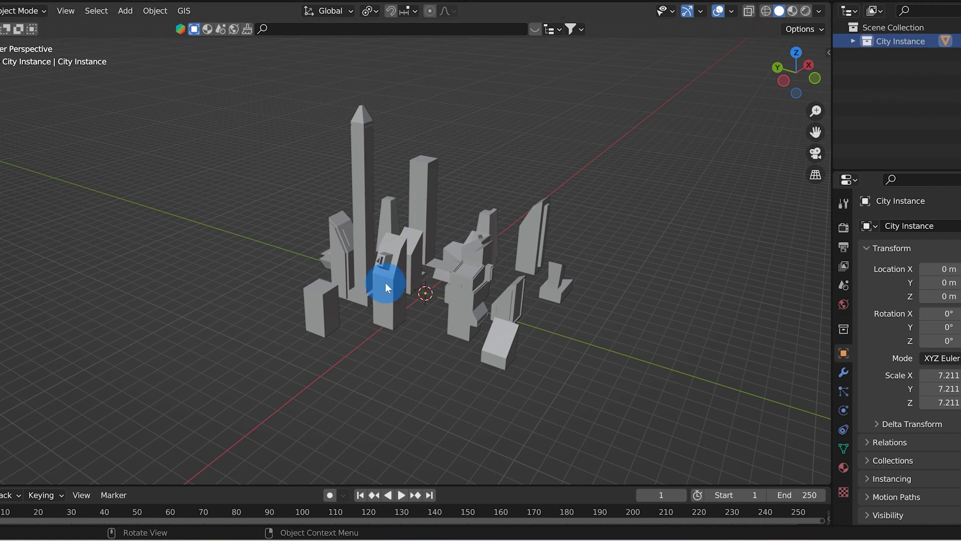
click(415, 284)
key(g)
right_click(431, 273)
Create a new collection named City Base and exclude the City Instance collection from the view layer.
shift+middle_drag(444, 250, 445, 298)
right_click(884, 72)
click(884, 72)
double_click(902, 54)
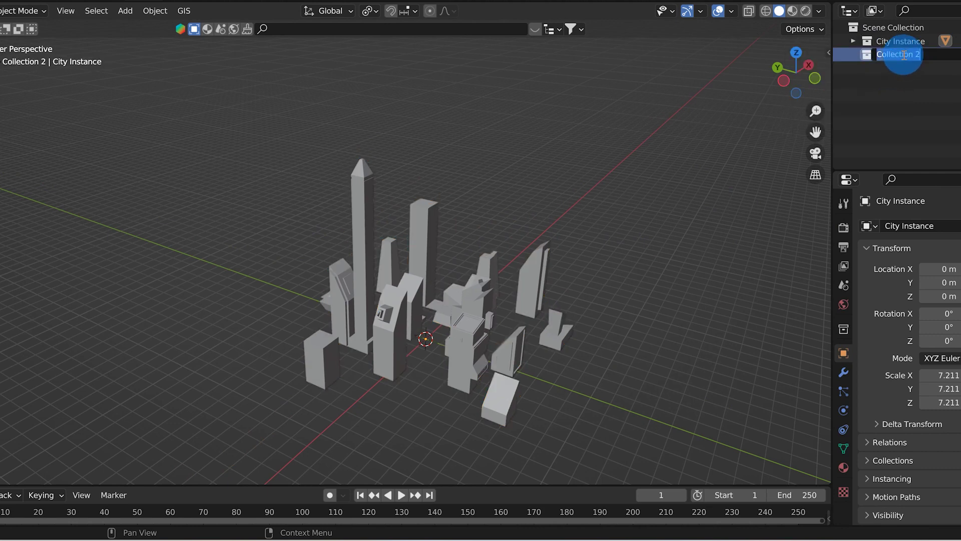
text(City Base)
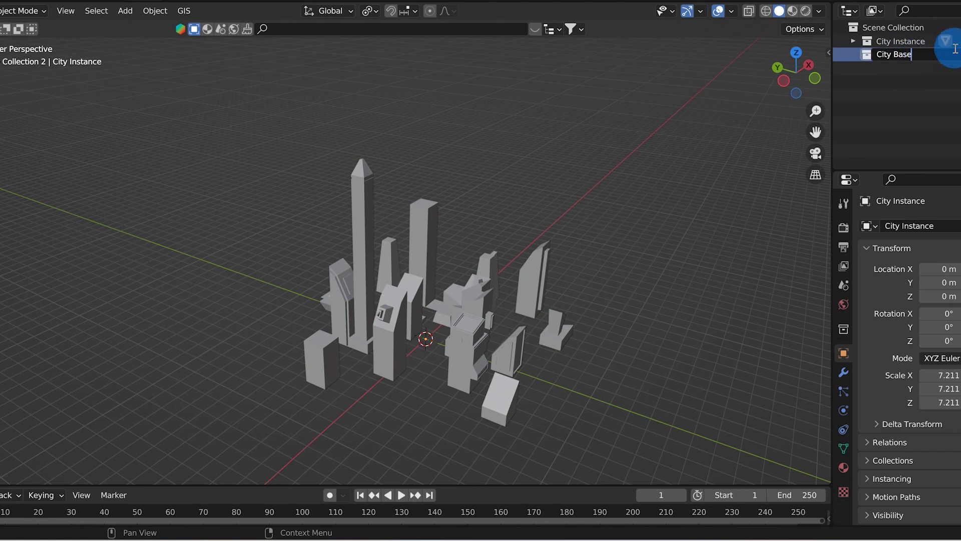
key(Return)
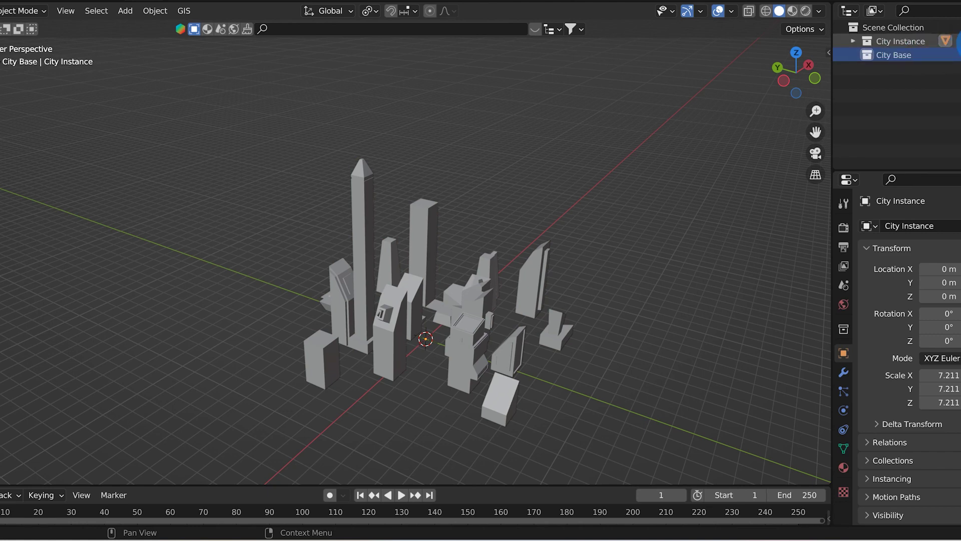
click(960, 41)
Add a 32-vertex mesh circle at the origin in City Base and scale it to about 15.447.
middle_drag(543, 199, 552, 131)
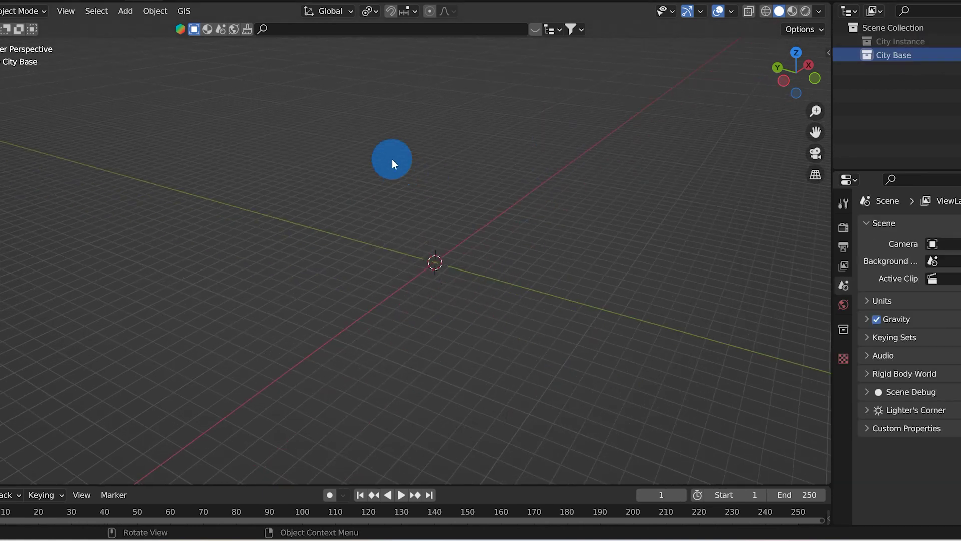
key(shift+a)
mouse_move(392, 158)
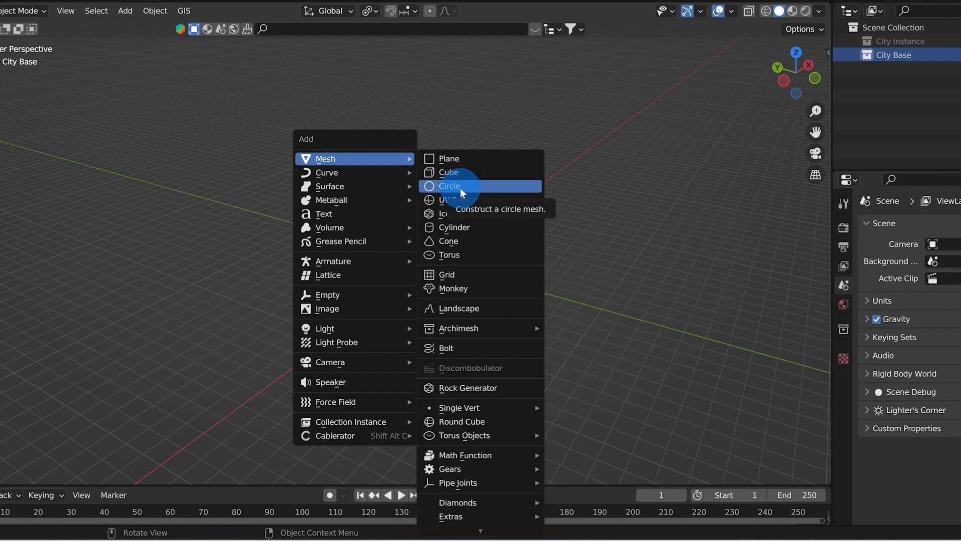
click(460, 188)
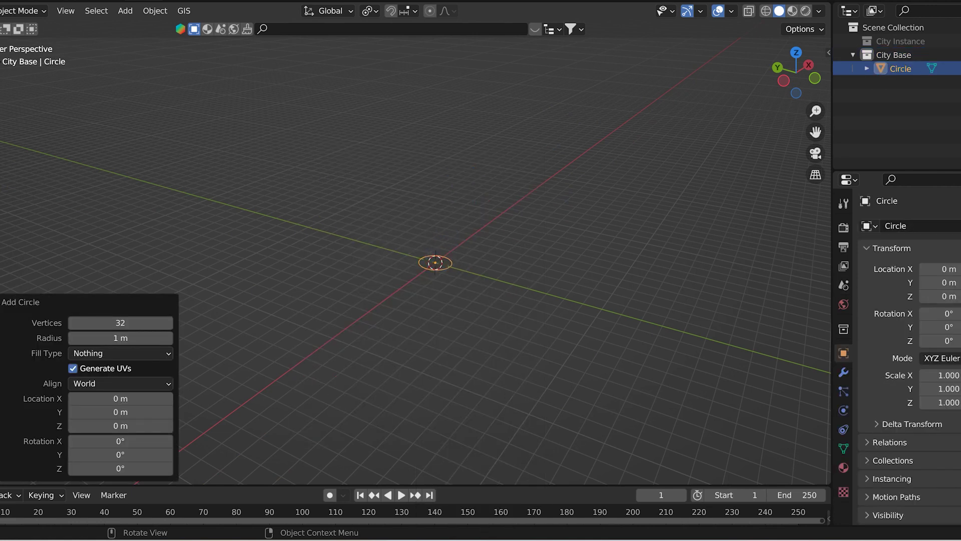
key(s)
click(575, 389)
Fill the circle with a face in Edit Mode and inset it by 0.8377 m to leave a small central hub.
key(Tab)
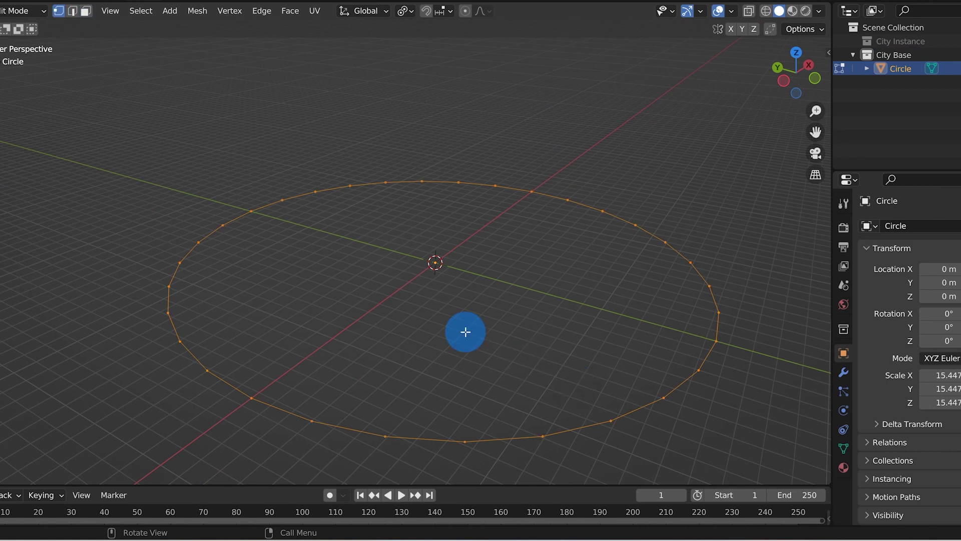
key(f)
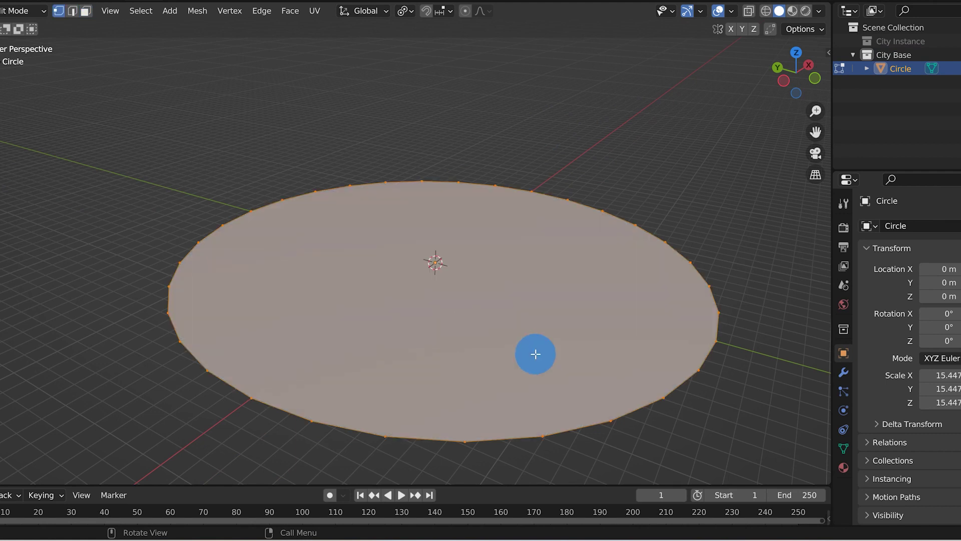
key(i)
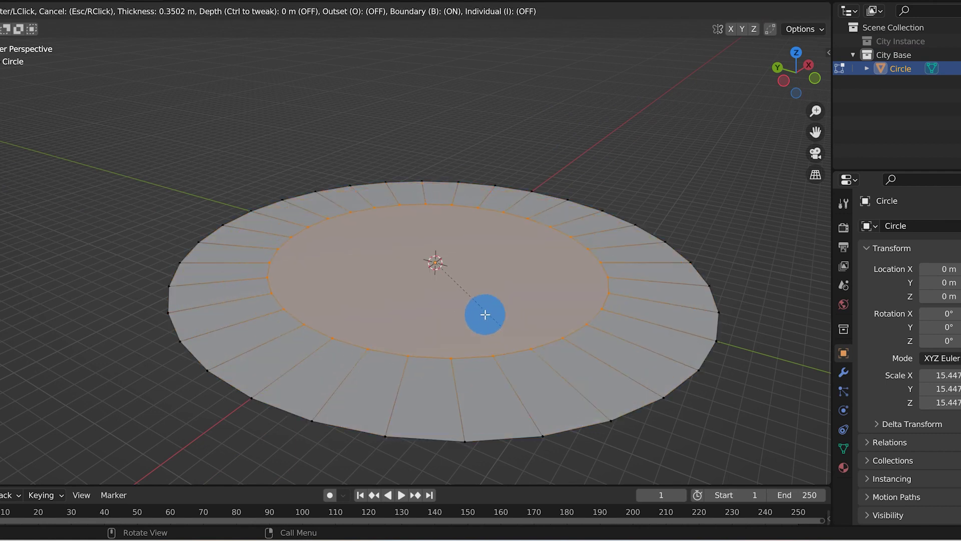
click(444, 281)
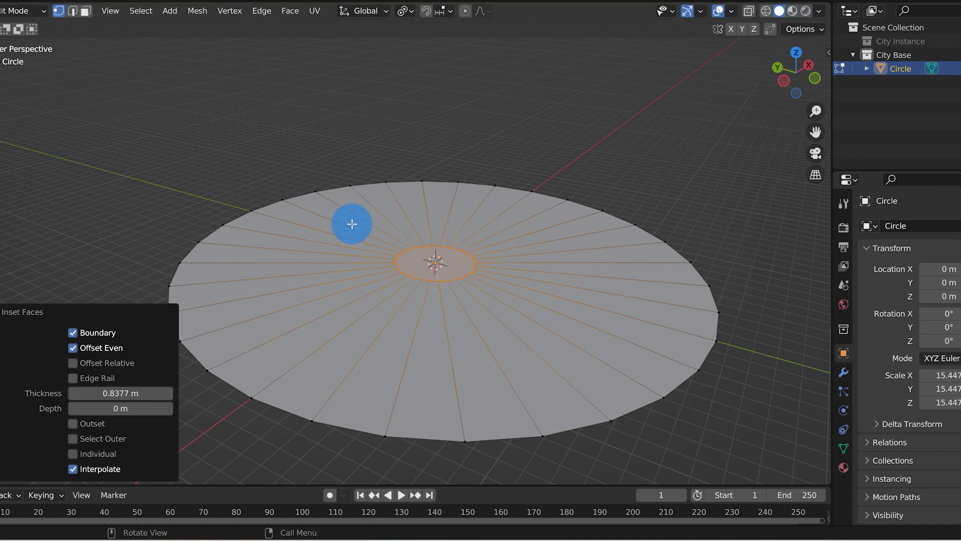
Add four concentric loop cuts between the central hub and the outer edge of the disc.
key(ctrl+r)
scroll(348, 223, up, 6)
scroll(349, 225, down, 1)
scroll(349, 225, down, 2)
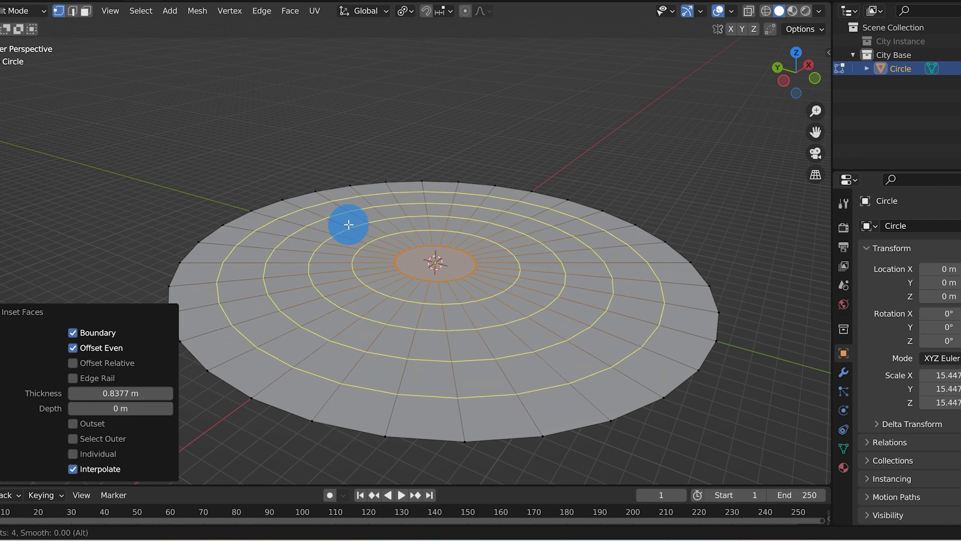
click(348, 225)
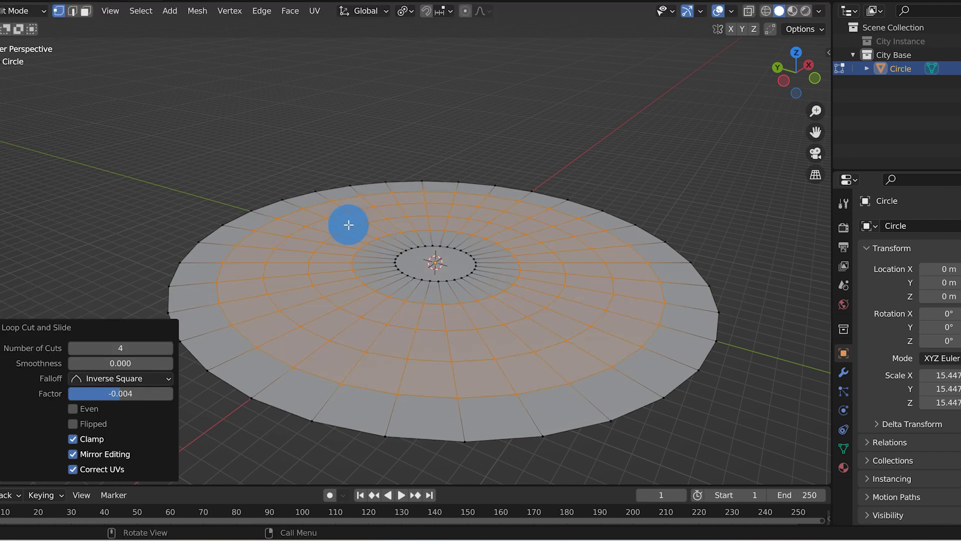
From the top view, delete eight two-column wedges of faces between the hub and rim, leaving separate radial blades, and exit Edit Mode.
key(KP_7)
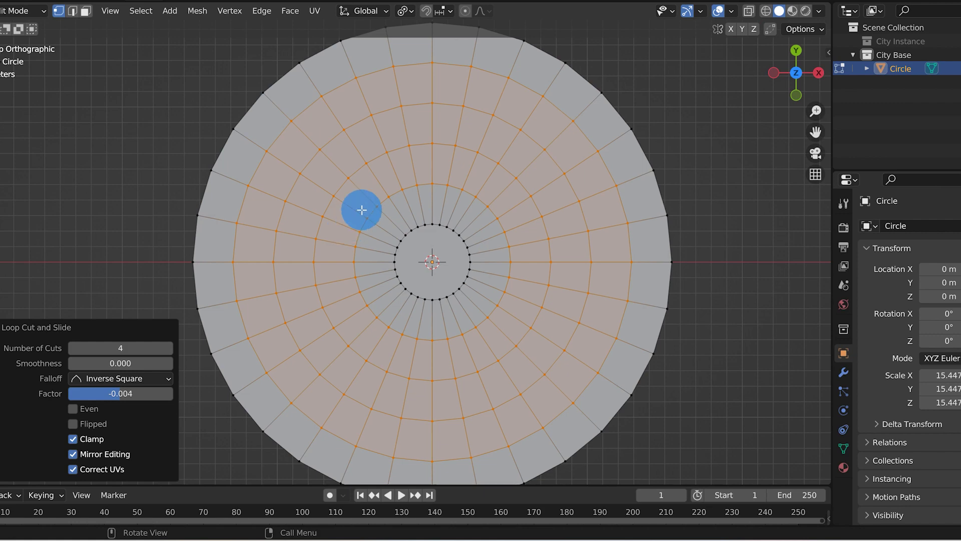
key(3)
scroll(388, 202, down, 1)
shift+middle_drag(413, 194, 403, 204)
mouse_move(411, 88)
mouse_down()
mouse_move(339, 92)
mouse_move(371, 140)
mouse_move(332, 75)
mouse_move(382, 156)
mouse_move(317, 135)
mouse_move(367, 181)
mouse_move(389, 185)
mouse_move(318, 146)
mouse_move(381, 210)
mouse_up()
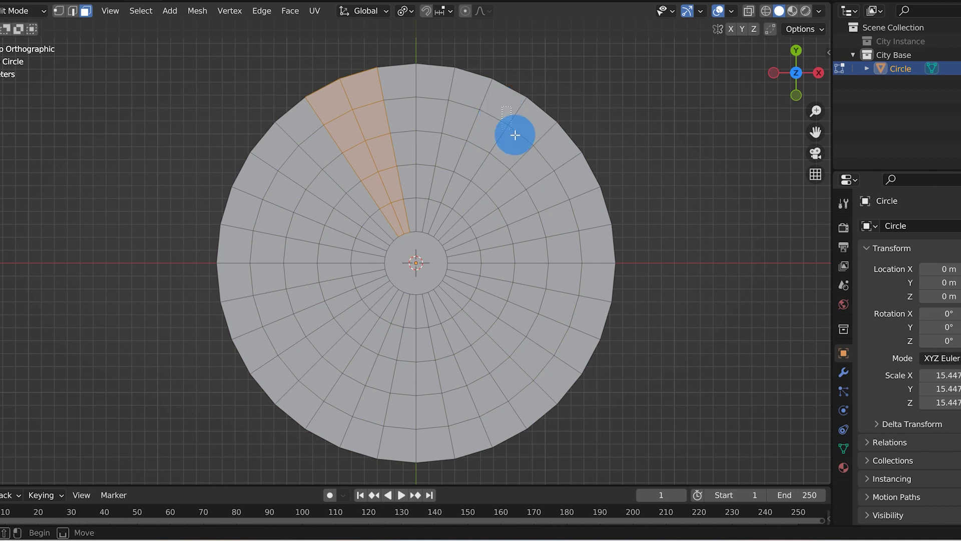
mouse_move(515, 134)
mouse_down()
mouse_move(485, 176)
mouse_move(445, 206)
mouse_up()
shift+drag(545, 251, 539, 252)
shift+drag(513, 242, 470, 255)
shift+drag(575, 352, 513, 327)
shift+drag(485, 313, 460, 295)
shift+drag(455, 435, 429, 371)
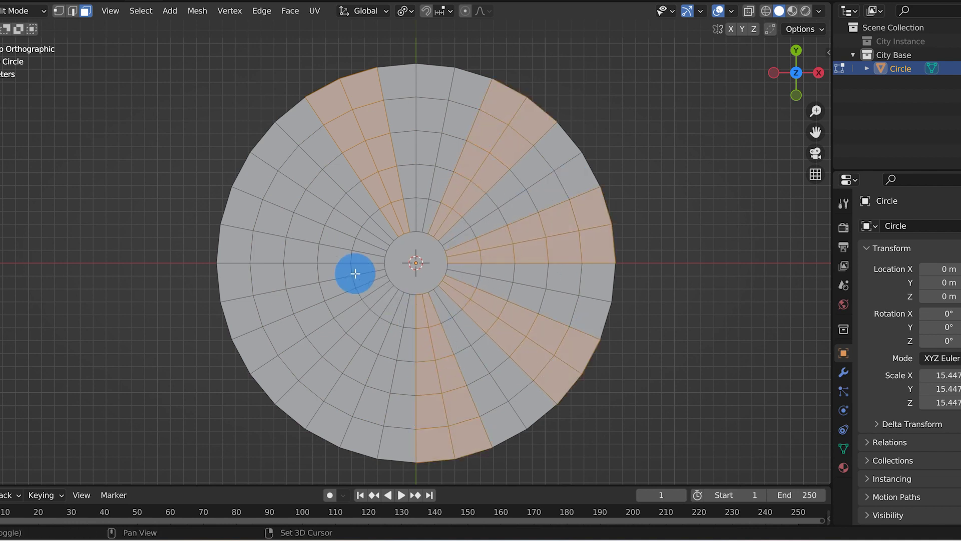
drag(288, 180, 354, 217)
drag(253, 280, 379, 290)
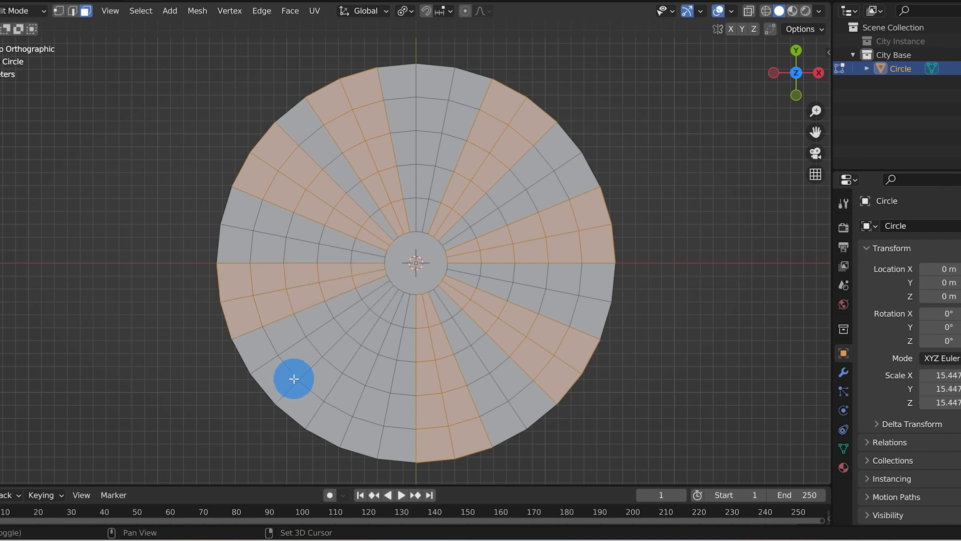
mouse_move(335, 409)
shift+mouse_down()
mouse_move(352, 353)
mouse_move(386, 306)
shift+mouse_up()
key(x)
key(f)
key(Tab)
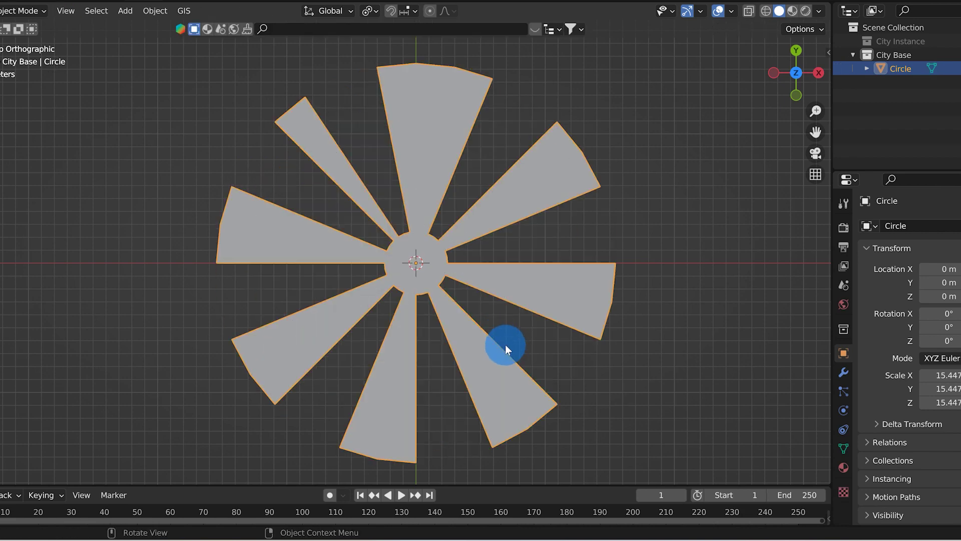
Inset the central hub face of the radial base by about 0.031 m in Edit Mode.
click(498, 326)
middle_drag(498, 325, 365, 301)
click(367, 302)
key(Tab)
scroll(366, 306, up, 3)
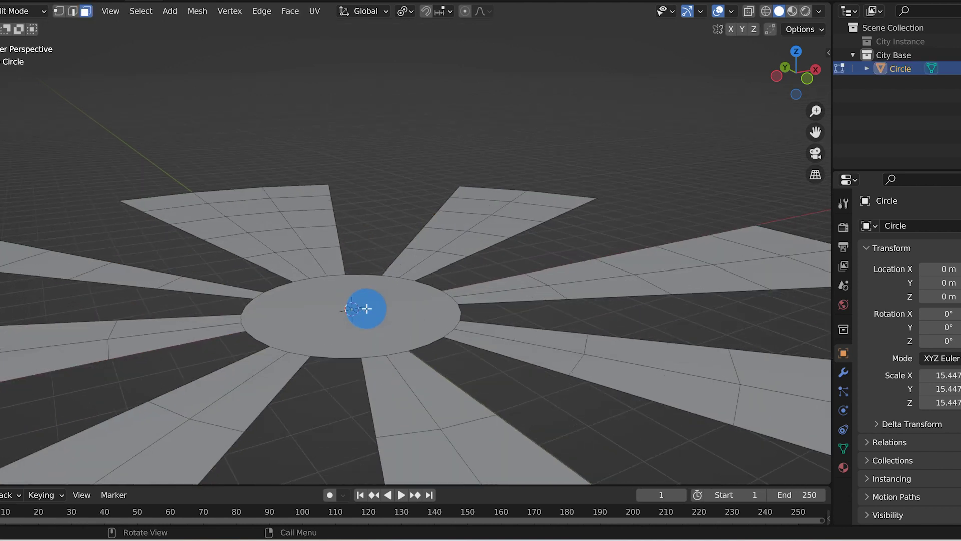
click(367, 308)
key(i)
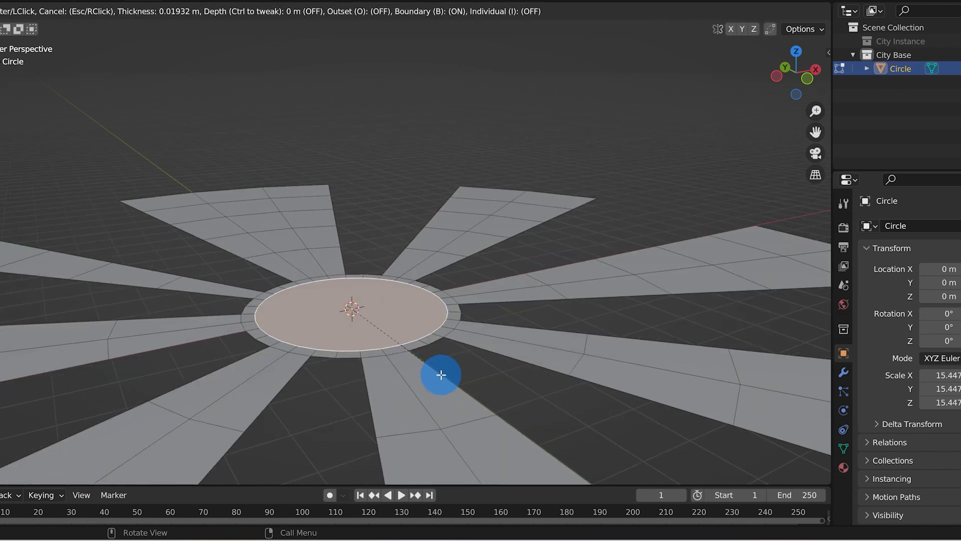
click(436, 371)
Extrude the inset hub face upward about 0.89 m and scale its top down to form a truncated cone.
key(e)
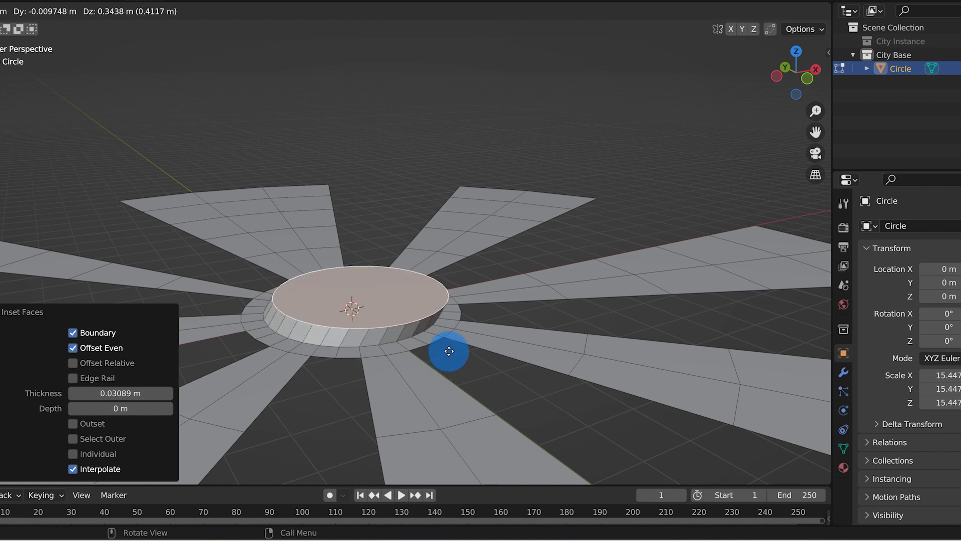
click(451, 343)
key(s)
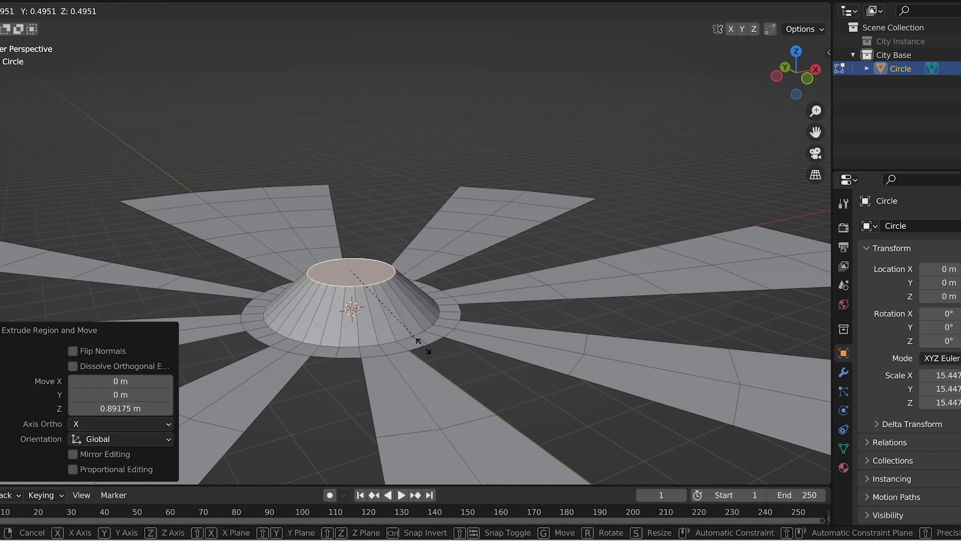
click(344, 307)
Add two evenly spaced horizontal loop cuts around the cone's sloped side.
key(ctrl+r)
scroll(337, 305, up, 1)
click(337, 306)
right_click(338, 306)
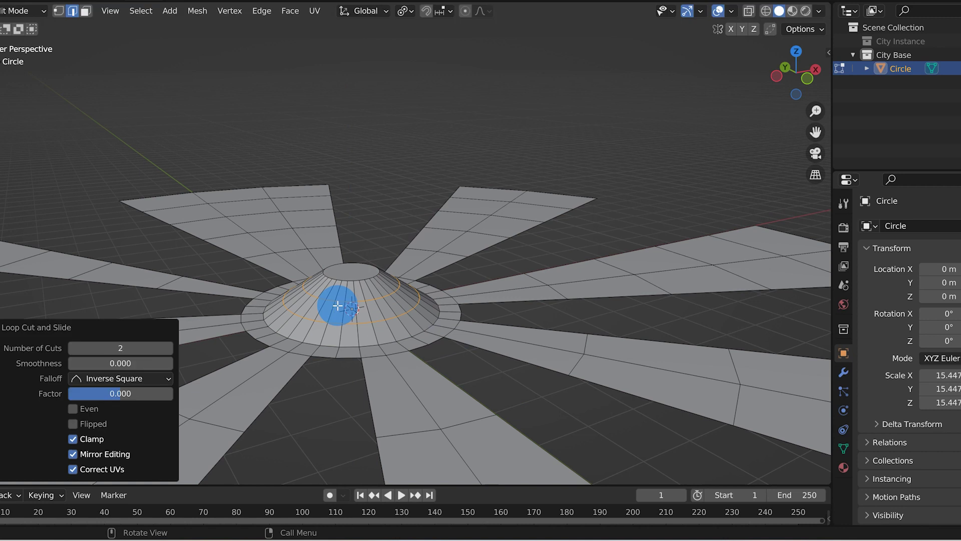
Extrude the cone's middle ring of faces inward along their normals by about 0.016 m and exit Edit Mode.
key(3)
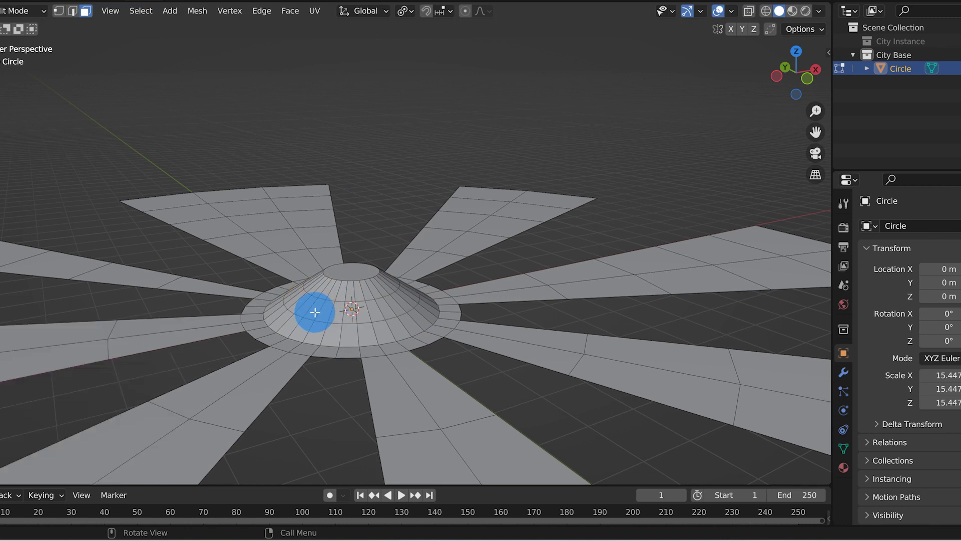
alt+click(316, 310)
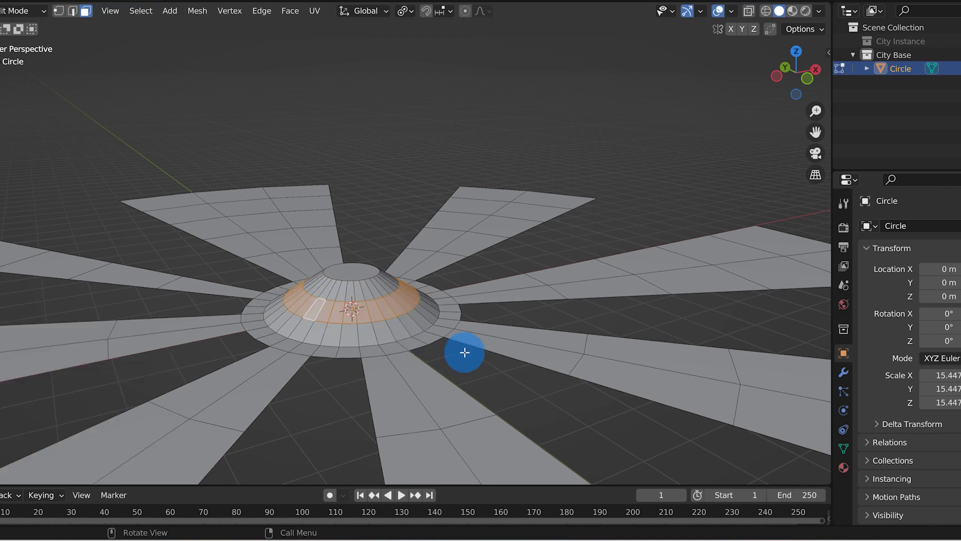
key(alt+e)
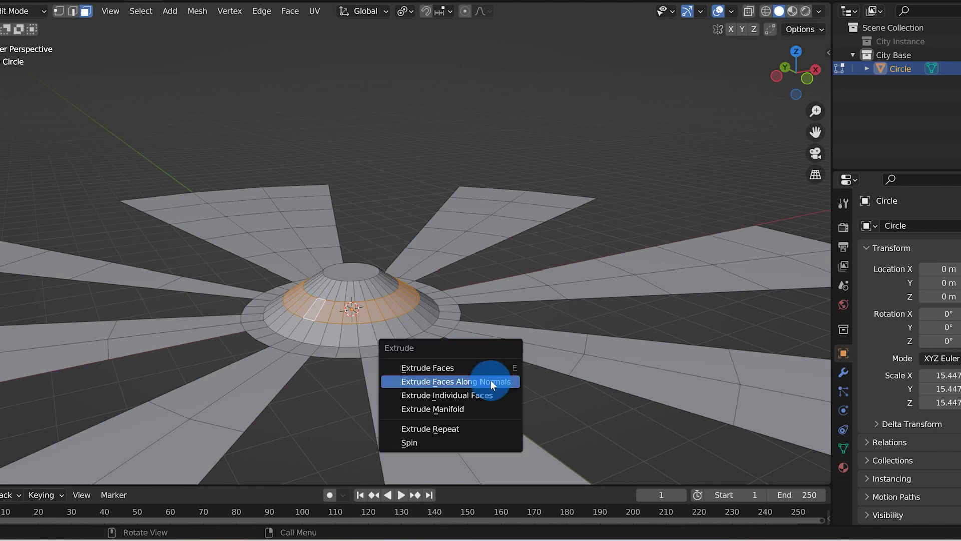
click(489, 380)
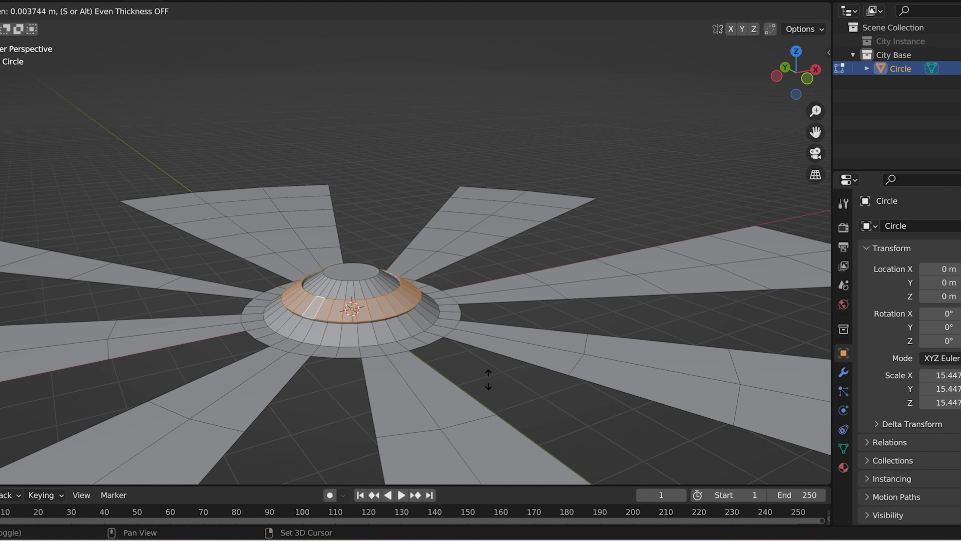
click(489, 382)
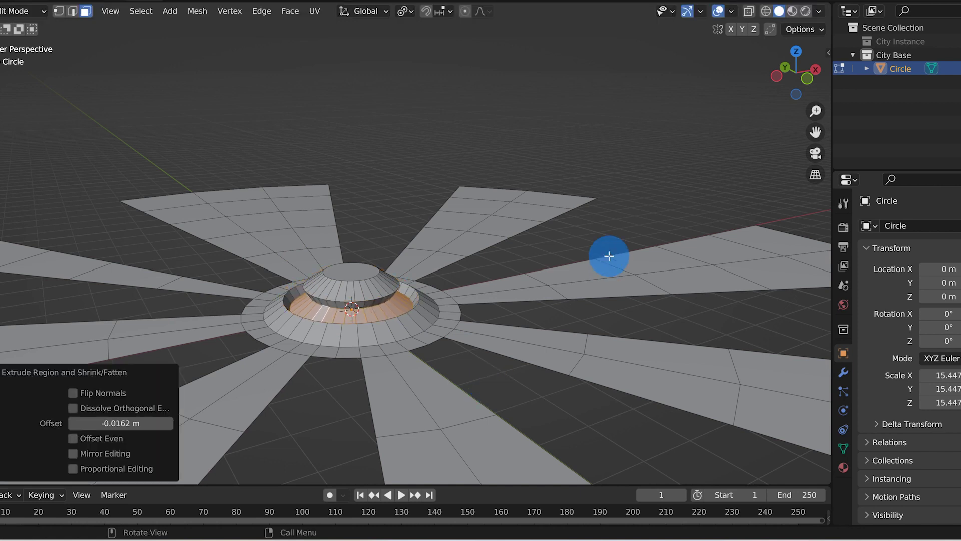
key(Tab)
Shade the radial base smooth and enable Auto Smooth for its mesh.
scroll(440, 290, down, 2)
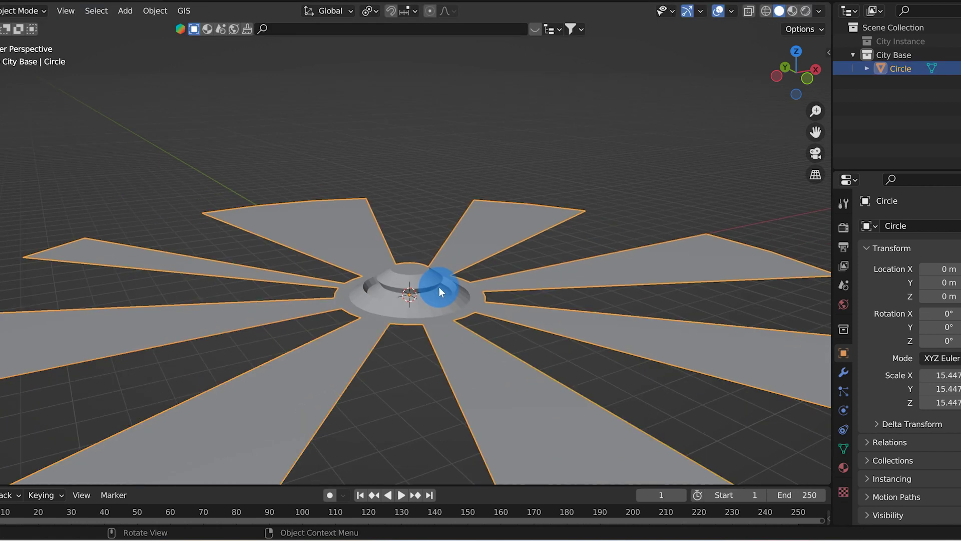
right_click(440, 287)
key(Return)
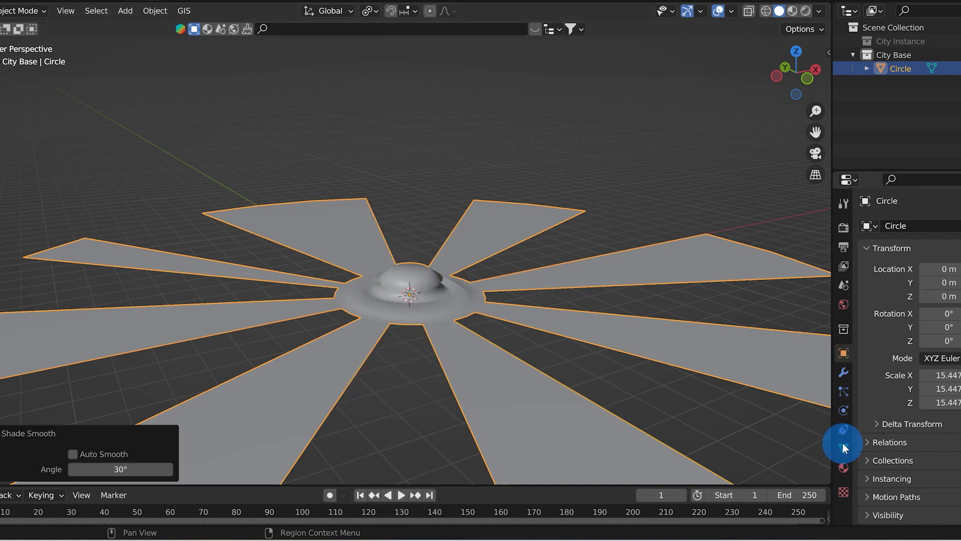
click(844, 448)
scroll(873, 438, down, 3)
click(875, 442)
click(925, 464)
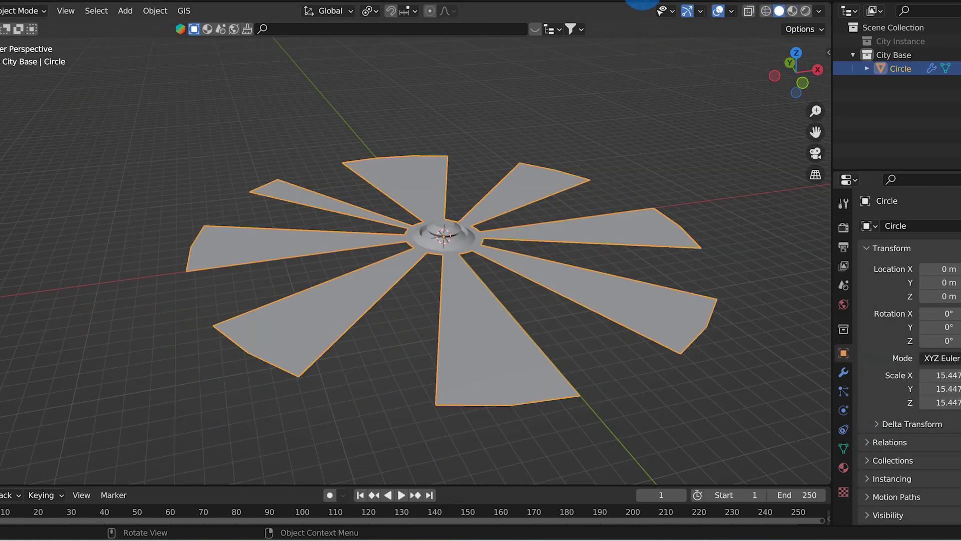
Create a new geometry node group for the radial base in the Geometry Nodes workspace and re-enable the City Instance collection.
click(618, 1)
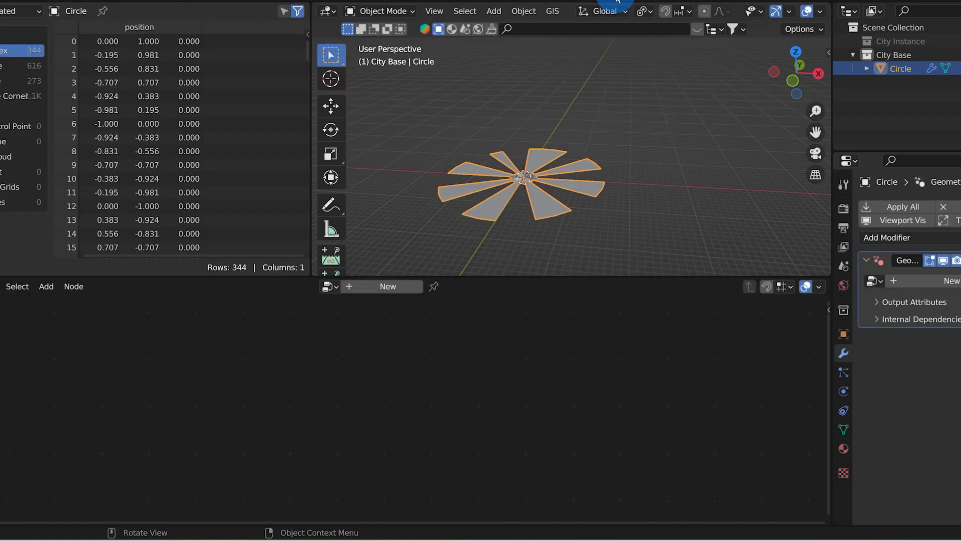
click(404, 287)
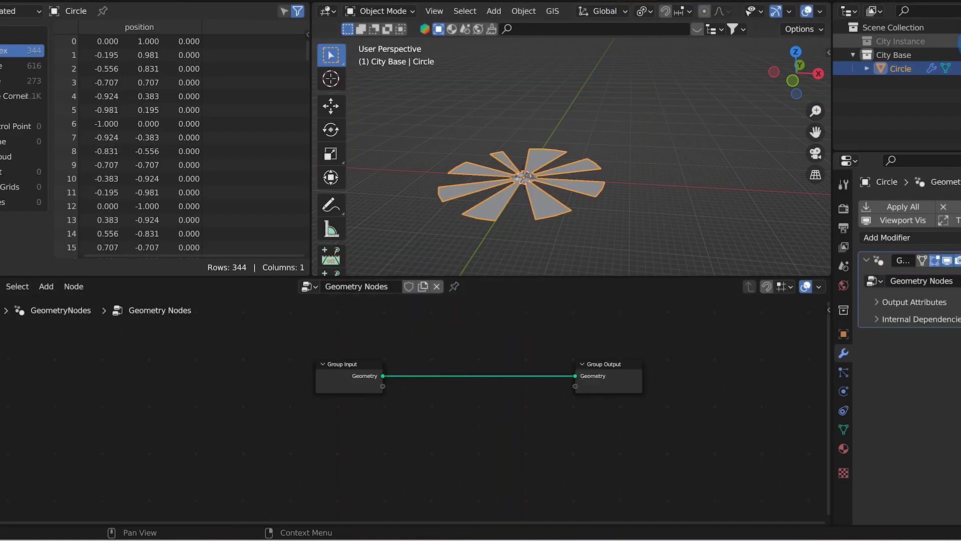
click(957, 41)
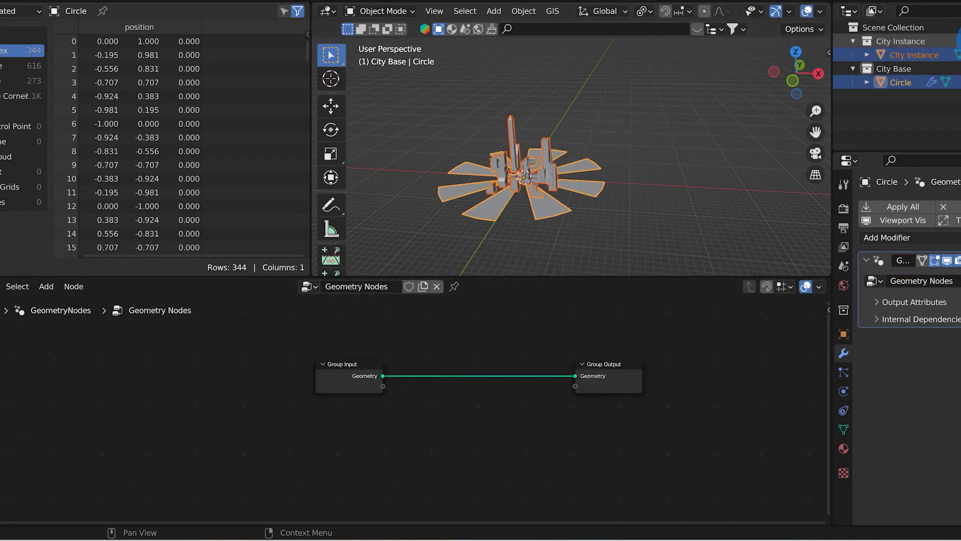
Apply the City Instance object's transform and move it about 39.6 m in the negative X direction, clear of the base.
click(537, 178)
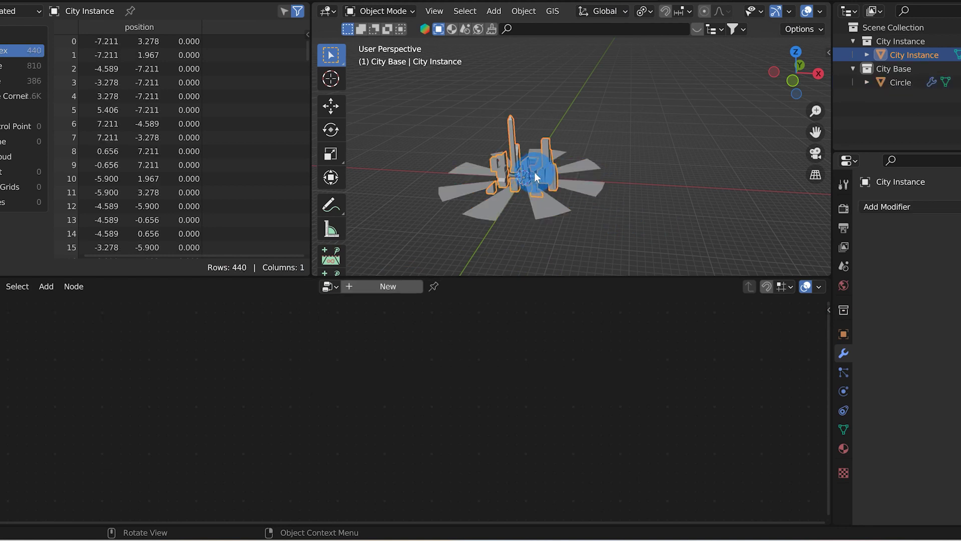
key(ctrl+a)
click(535, 175)
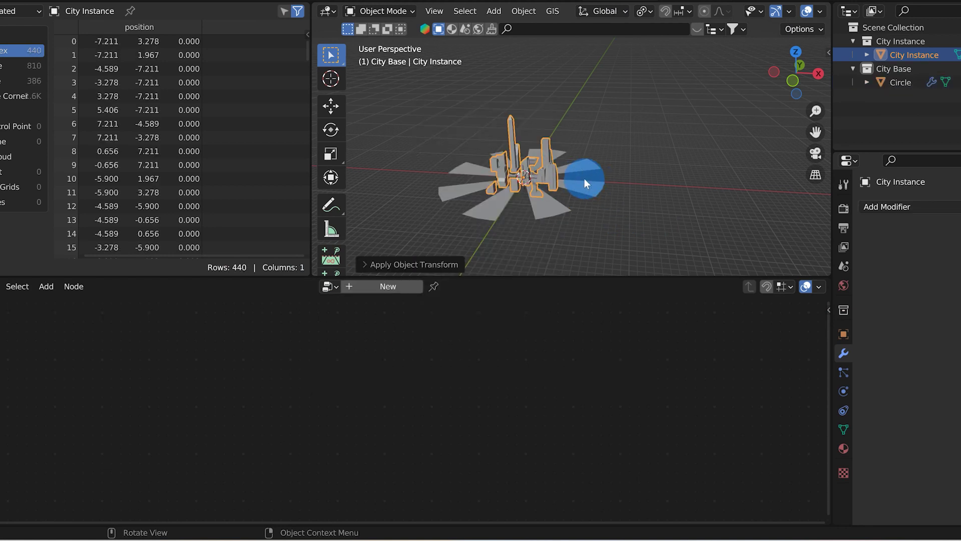
key(g)
key(x)
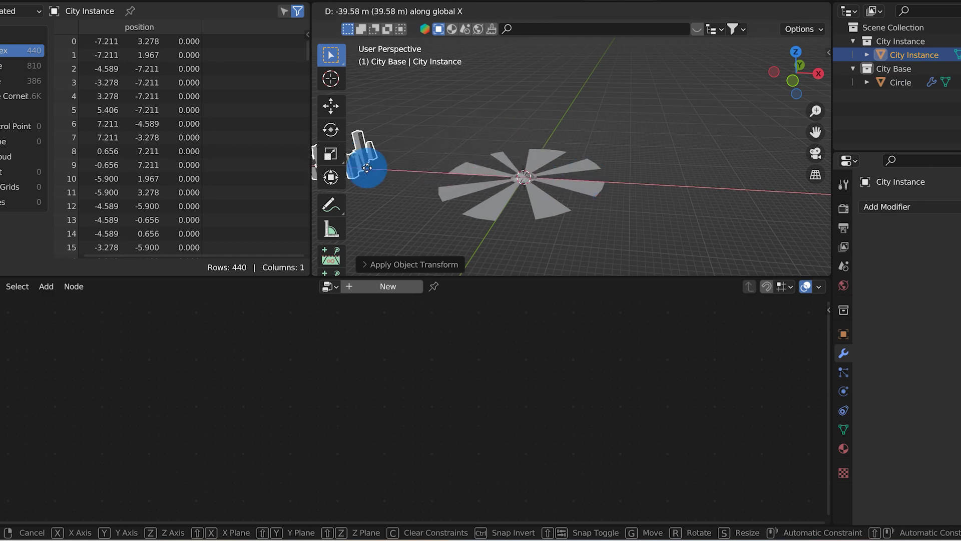
click(371, 172)
Reselect the radial base and add the City Instance object to its node tree as an Object Info node.
click(529, 200)
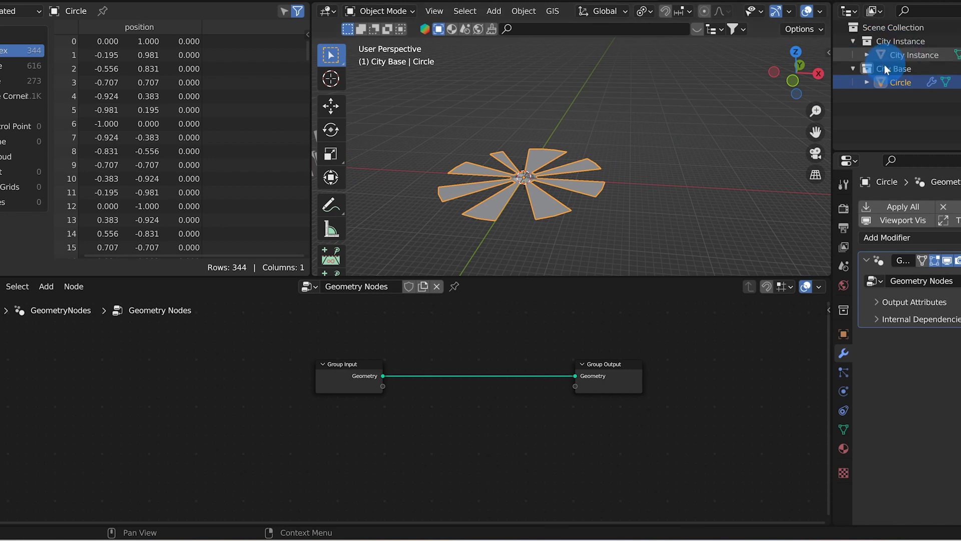
drag(884, 64, 338, 432)
scroll(338, 431, up, 1)
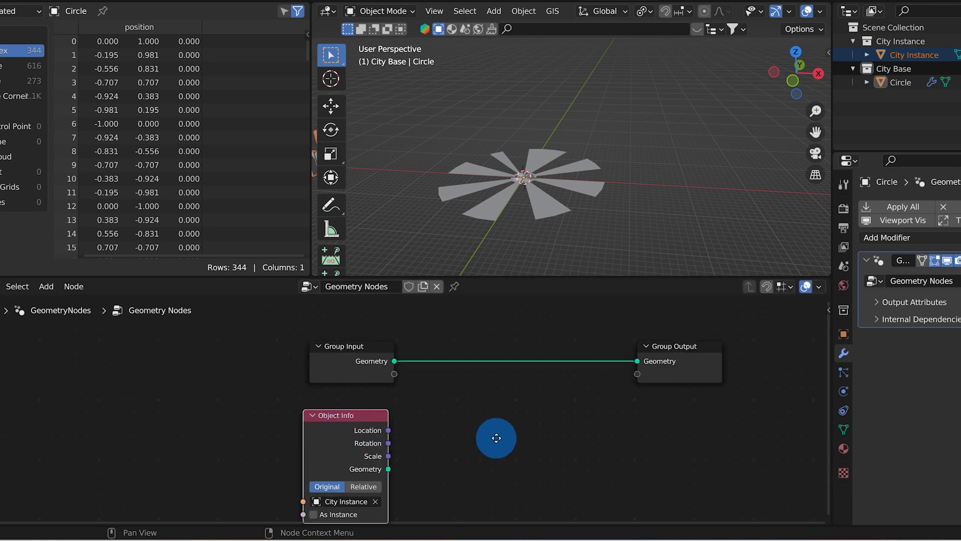
Insert an Instance on Points node on the link between Group Input and Group Output.
scroll(481, 443, down, 1)
key(shift+a)
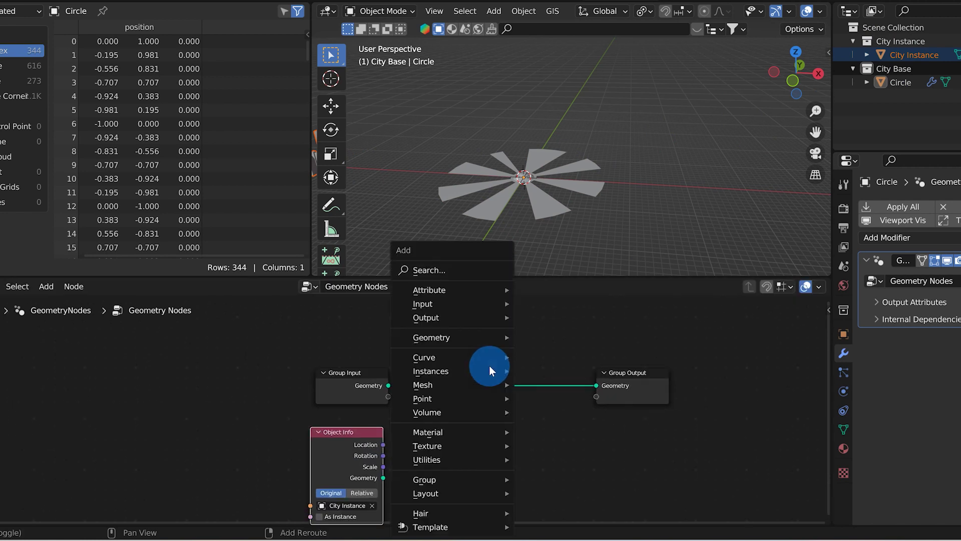
click(464, 273)
text(instan)
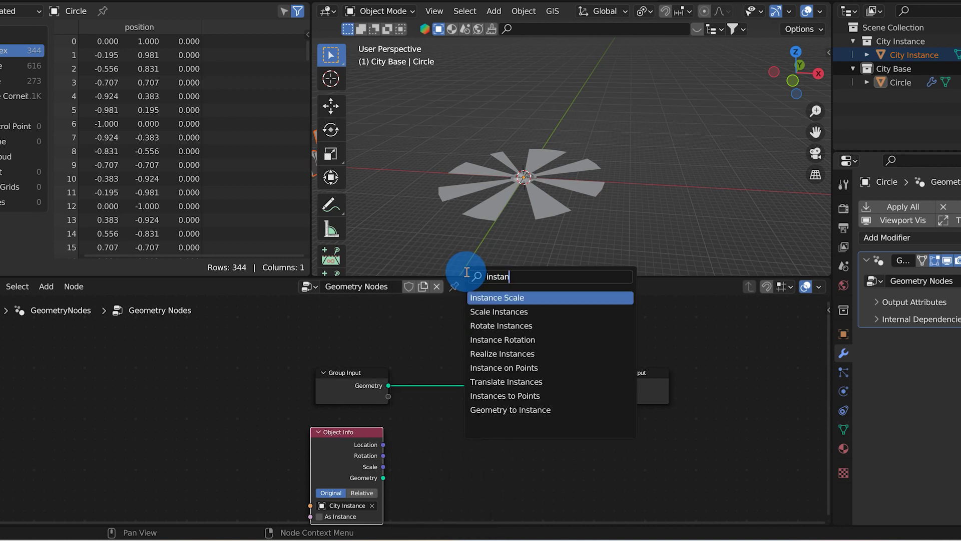
click(503, 368)
click(503, 418)
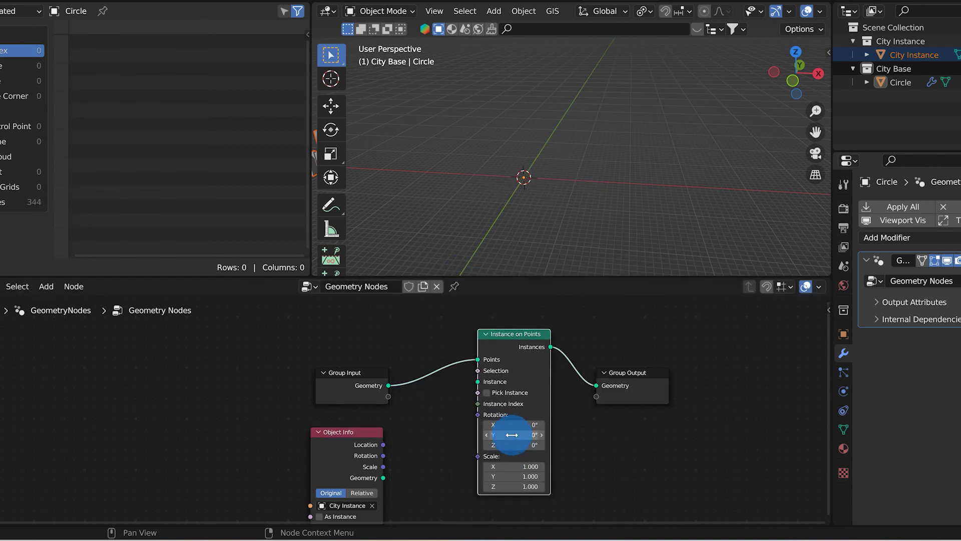
Connect the Object Info node's Geometry output to the Instance input of the Instance on Points node.
scroll(441, 400, up, 1)
middle_drag(425, 418, 376, 416)
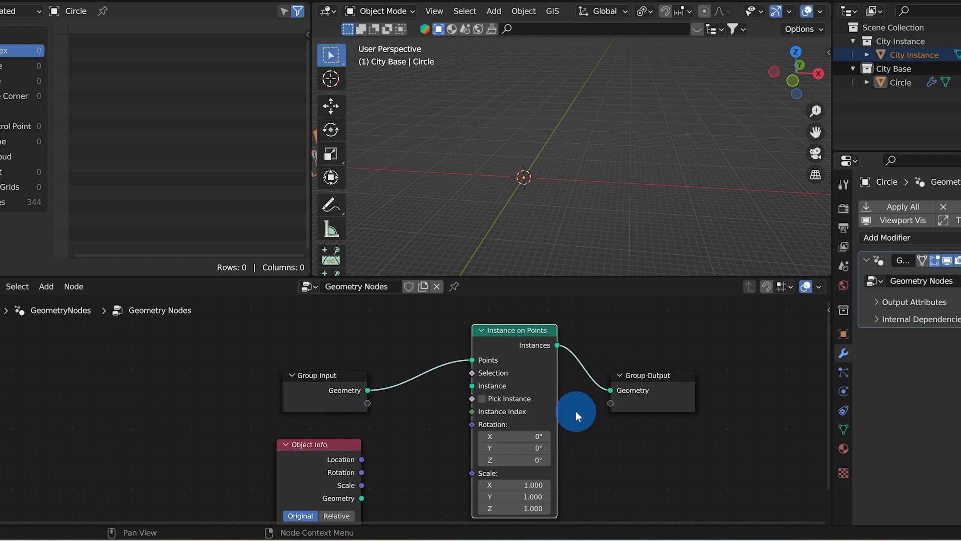
scroll(346, 485, down, 1)
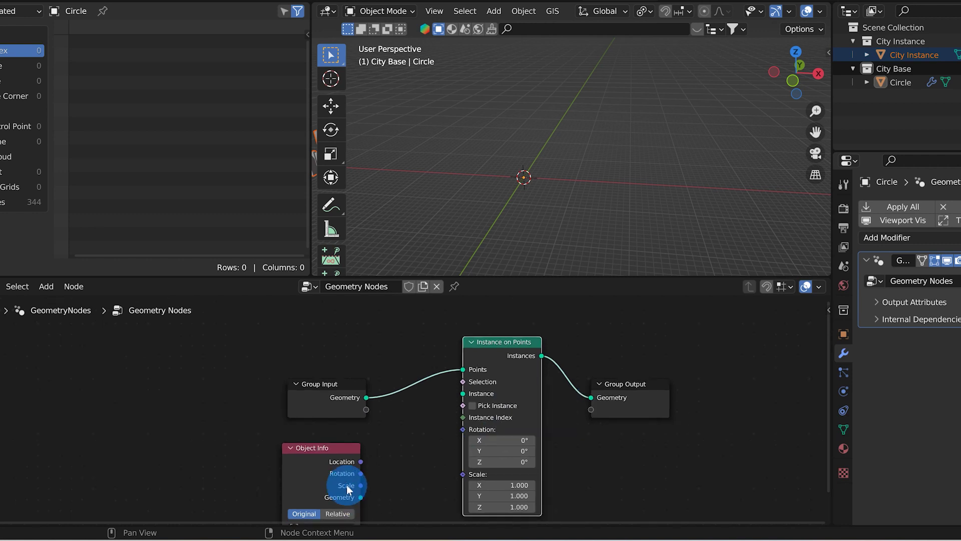
scroll(346, 484, up, 7)
middle_drag(349, 471, 392, 436)
drag(407, 465, 583, 407)
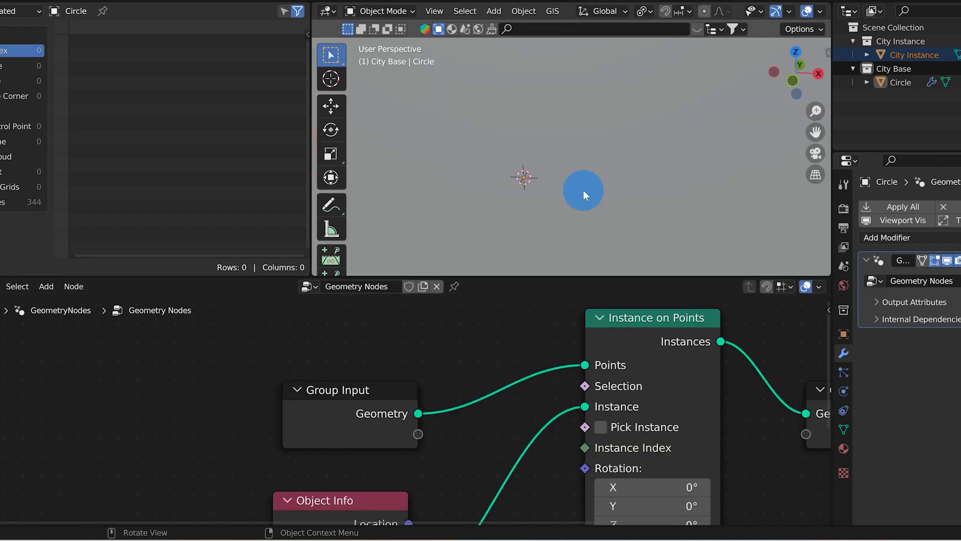
Set the Instance on Points scale to 0.01 on X, Y and Z.
scroll(663, 416, down, 5)
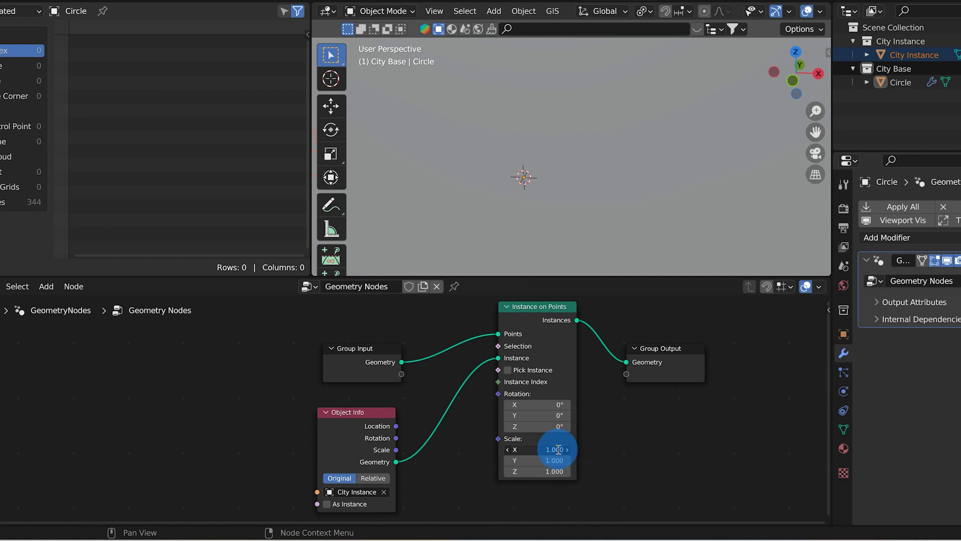
key(Return)
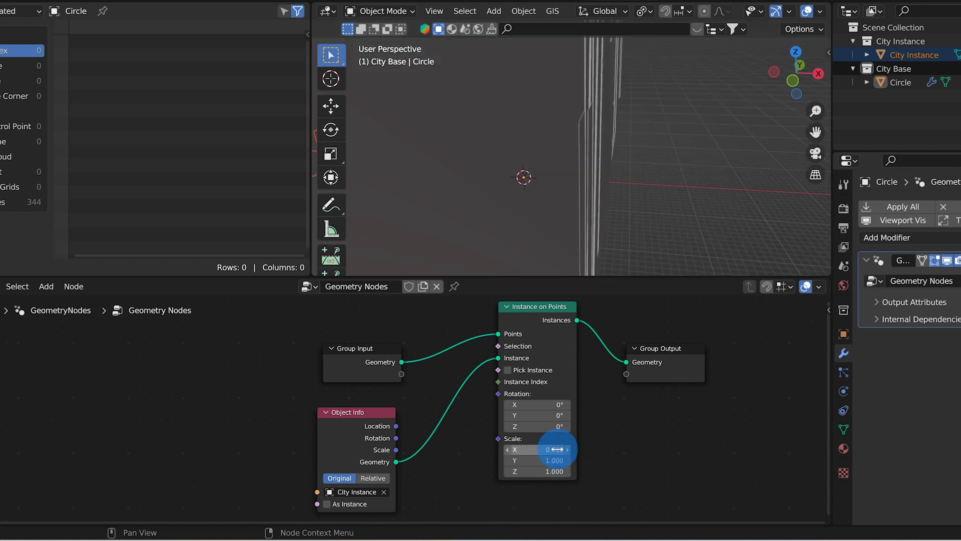
click(558, 460)
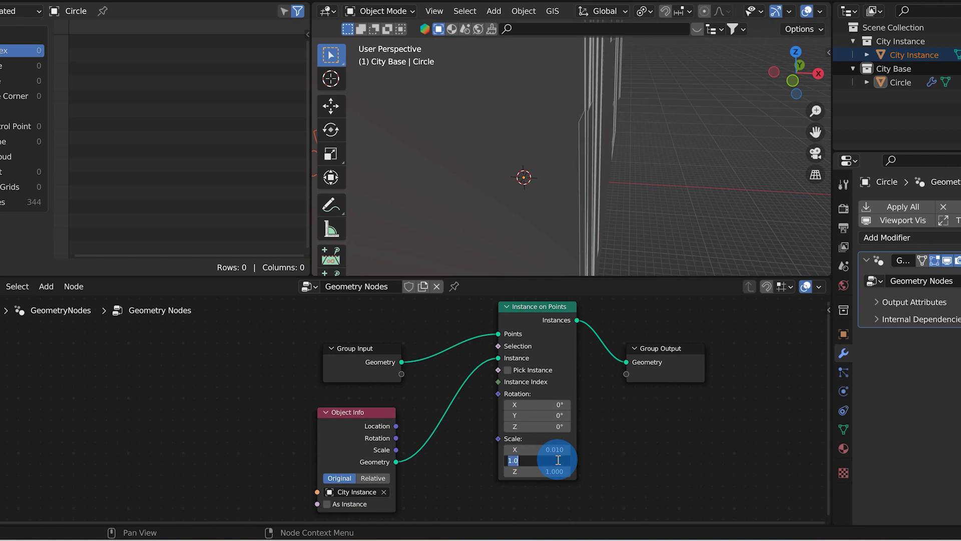
text(.01)
key(Return)
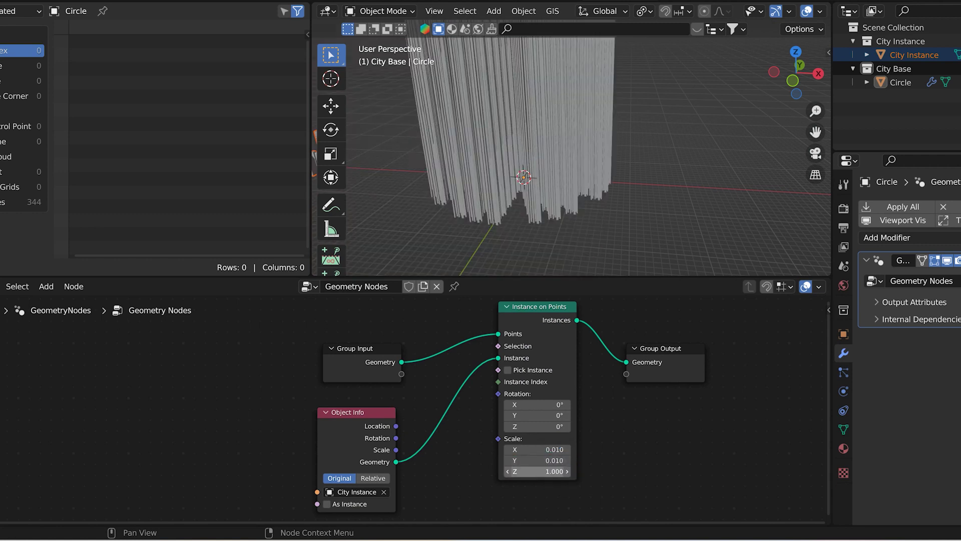
click(559, 470)
key(Return)
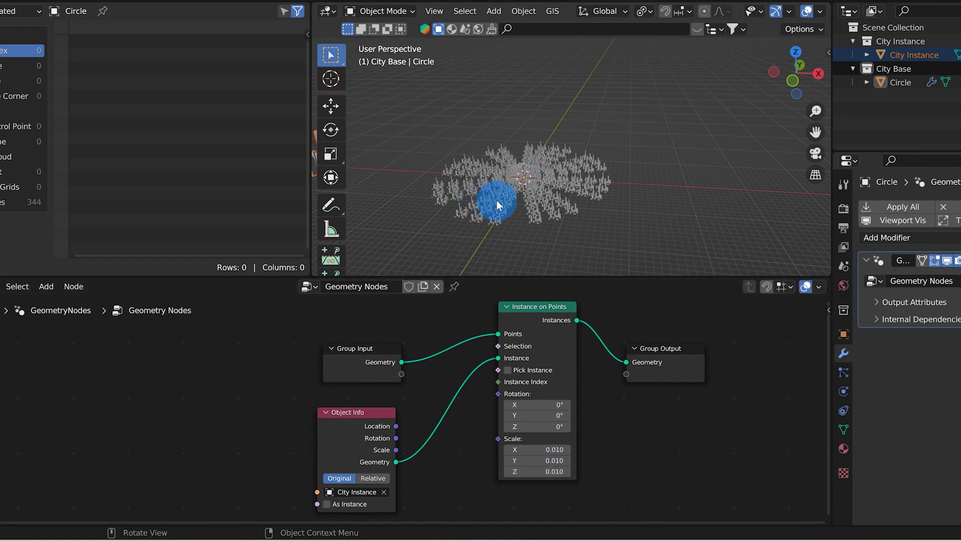
Try an instance scale of -0.01 on all axes and 0.1 on X, undoing the X change.
scroll(497, 200, up, 6)
middle_drag(474, 194, 543, 182)
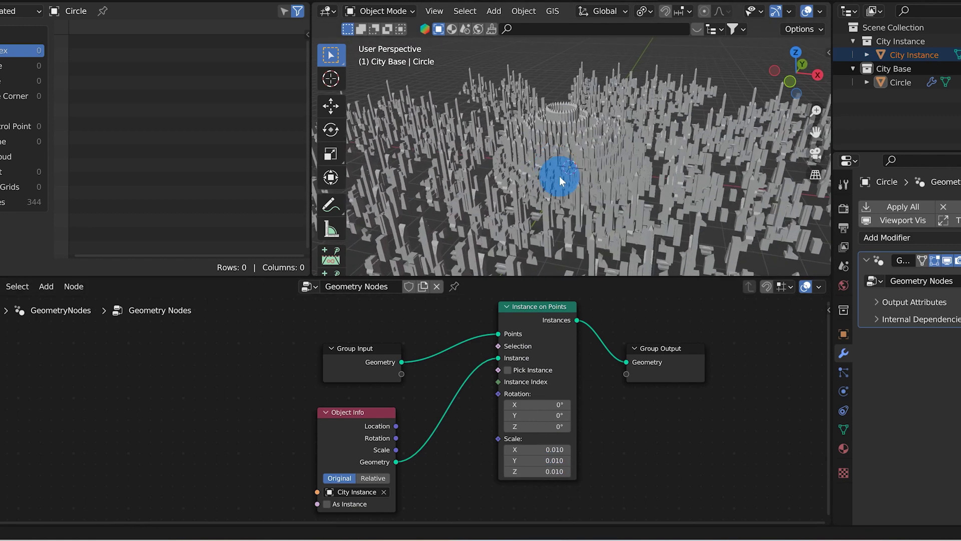
scroll(559, 175, down, 8)
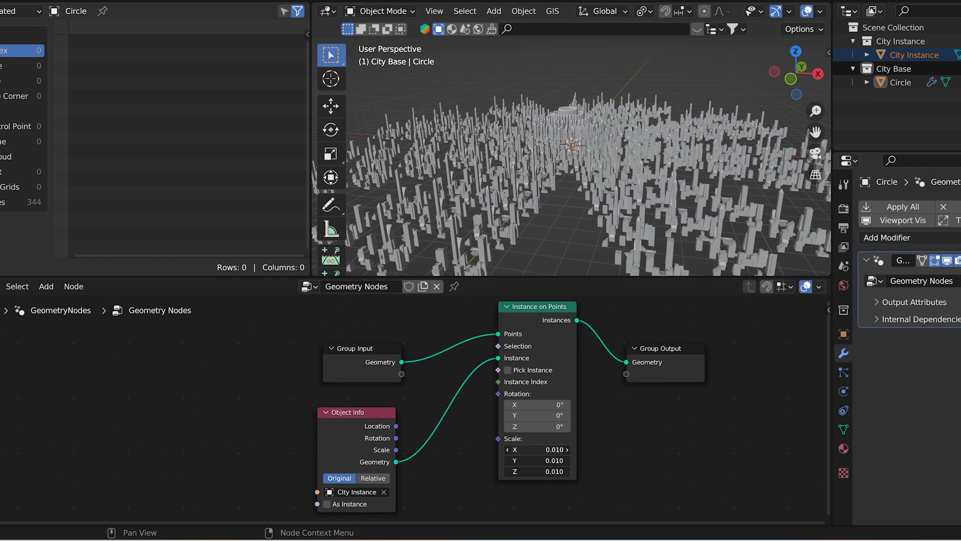
mouse_move(537, 449)
mouse_down()
mouse_move(518, 449)
mouse_move(547, 450)
mouse_move(505, 449)
mouse_move(528, 449)
mouse_up()
click(556, 449)
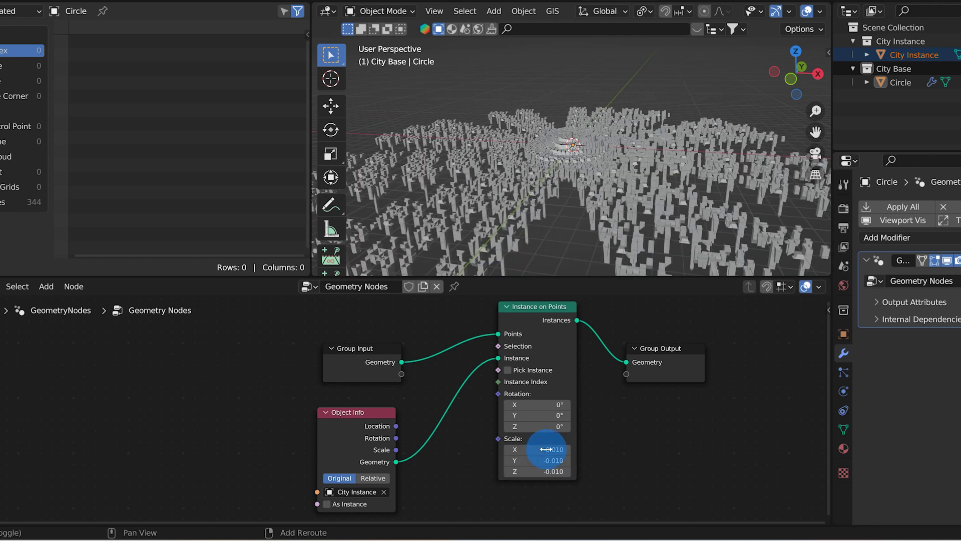
text(0.1)
key(Return)
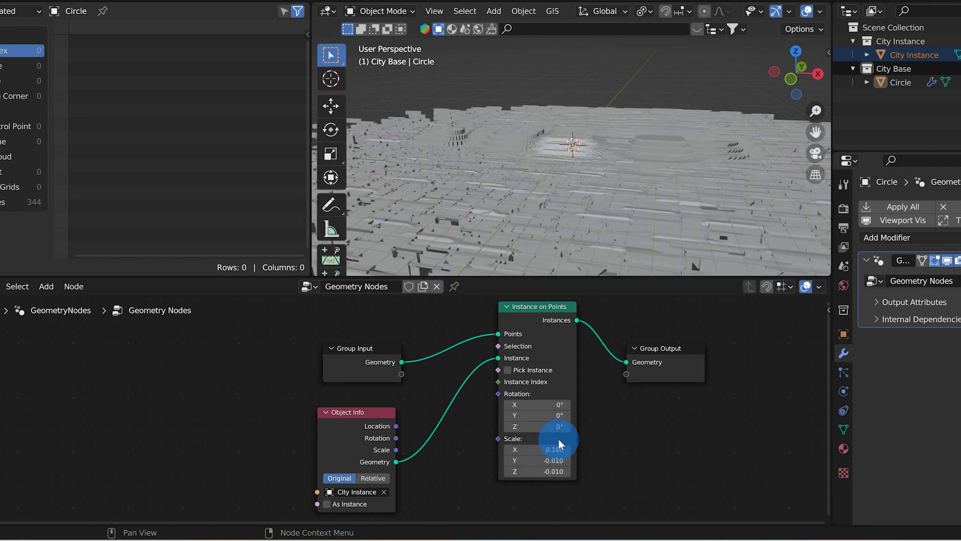
key(ctrl+z)
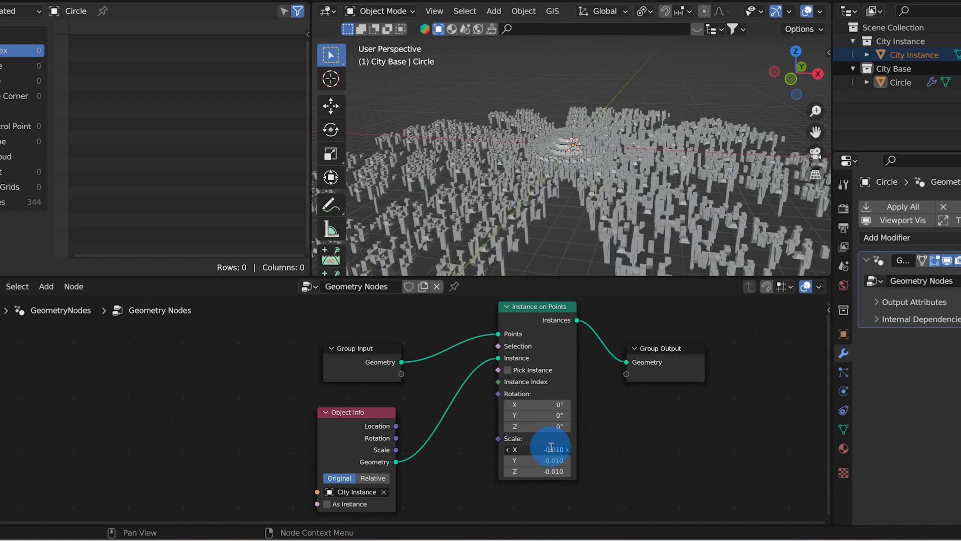
Set the Instance on Points scale to 0.02 on X, Y and Z.
click(553, 451)
text(.02)
key(Return)
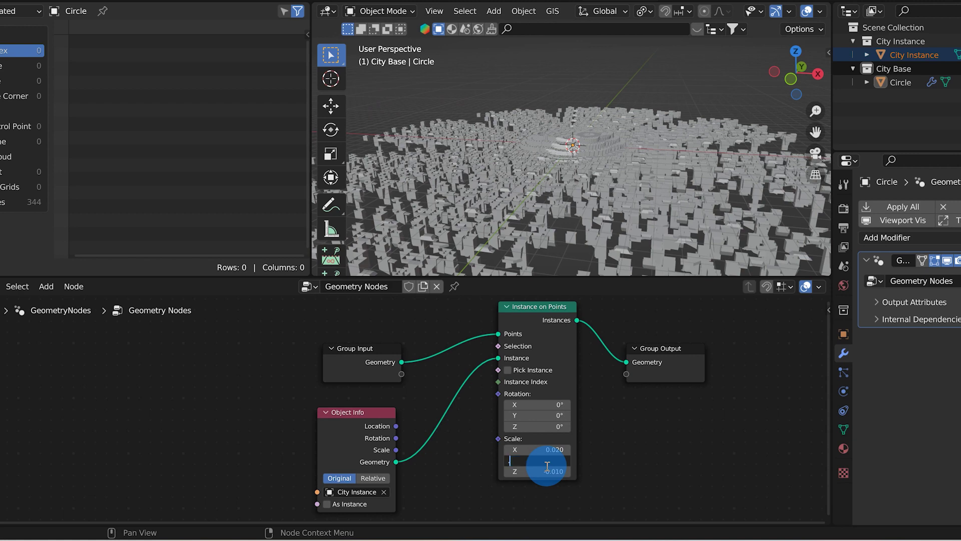
key(Return)
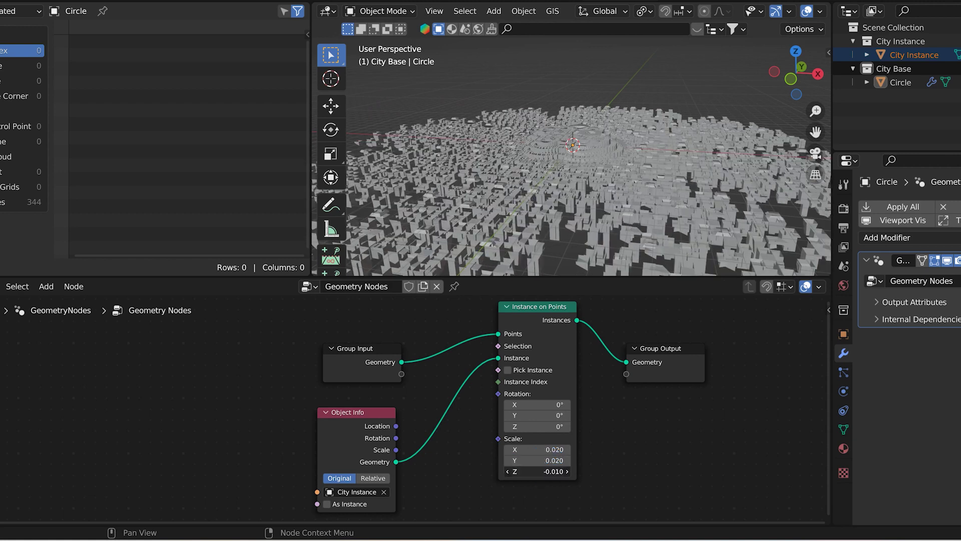
click(543, 473)
text(.02)
key(Return)
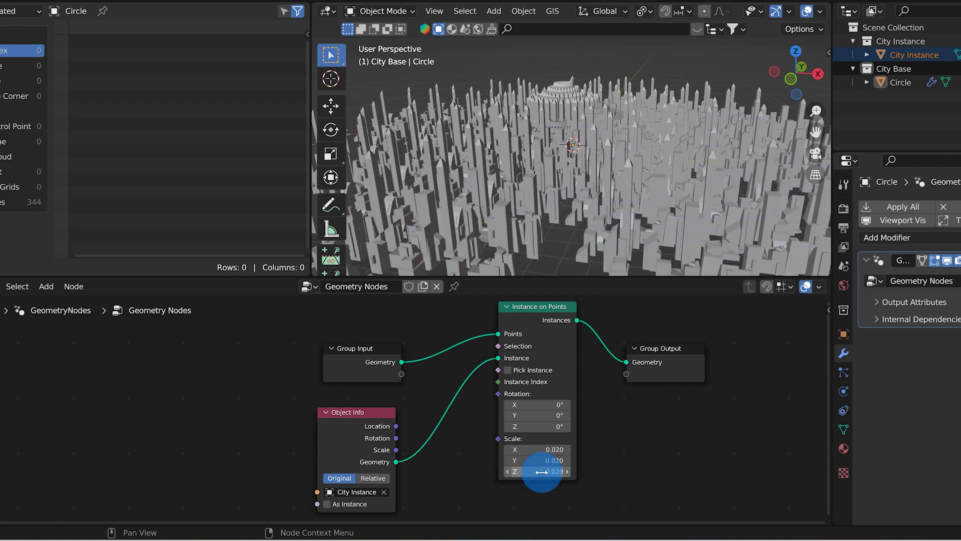
Collapse the Object Info node and add a Random Value node below it.
mouse_move(569, 190)
middle_down()
mouse_move(558, 197)
mouse_move(590, 211)
mouse_move(541, 212)
mouse_move(566, 196)
middle_up()
click(322, 436)
click(326, 413)
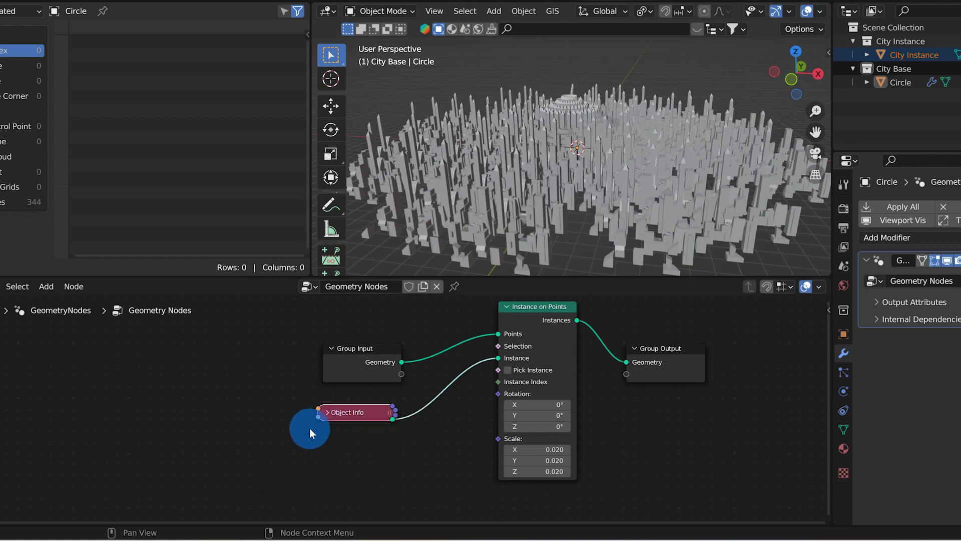
key(shift+a)
click(179, 269)
text(ra)
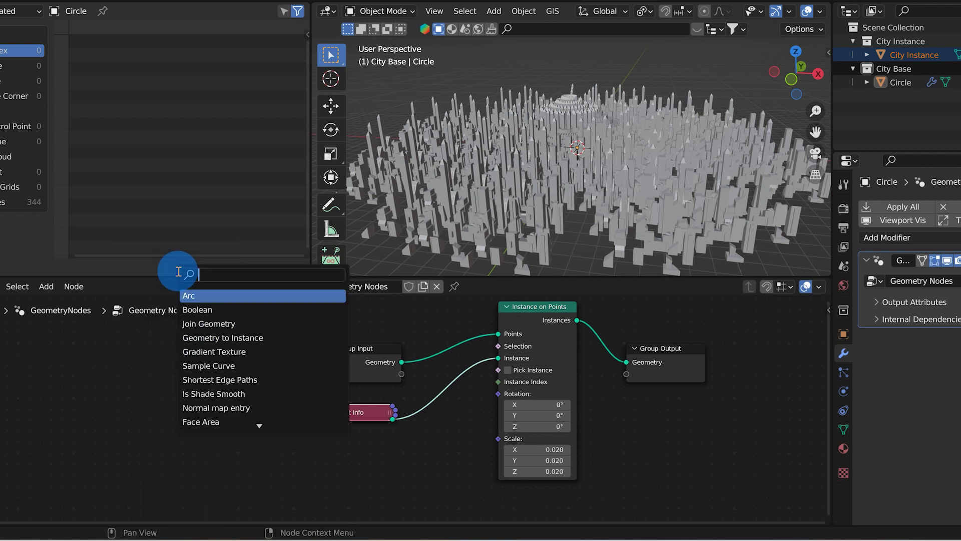
text(ndom)
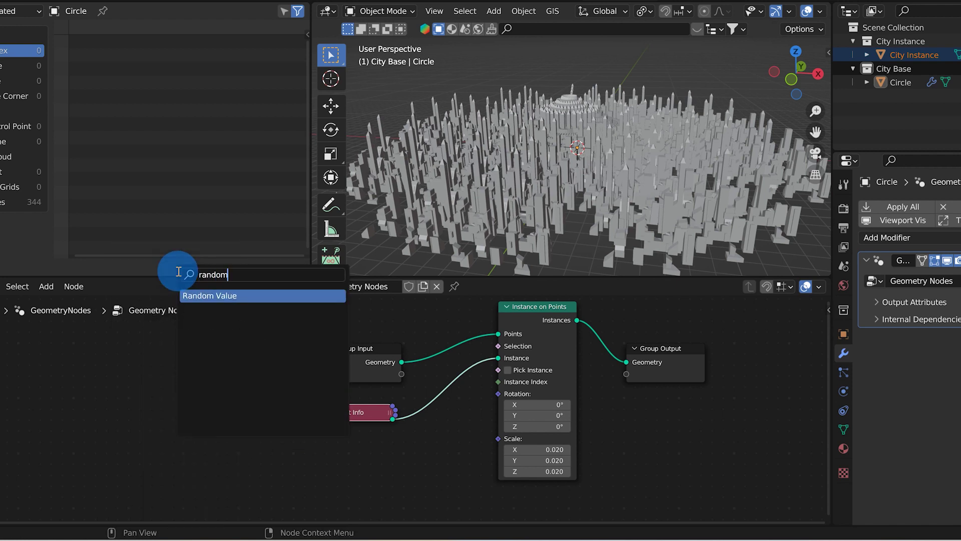
key(Return)
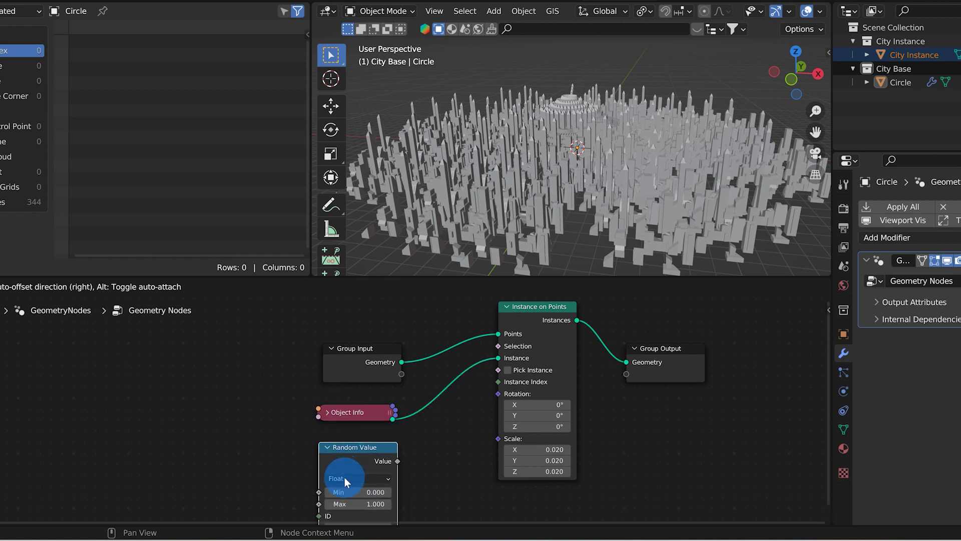
click(345, 476)
scroll(404, 461, up, 2)
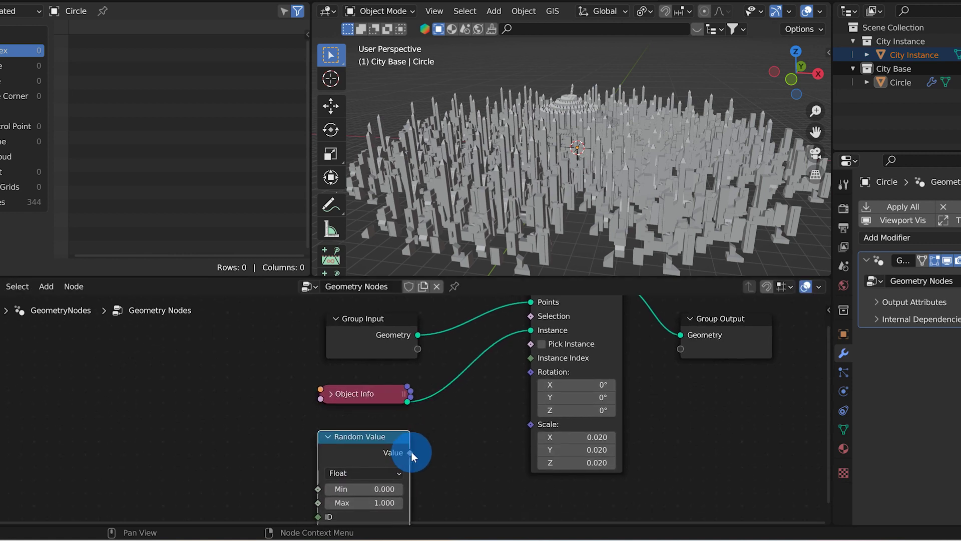
Connect the Random Value output to the Scale input of Instance on Points and set its Max to 0.01.
drag(410, 453, 530, 427)
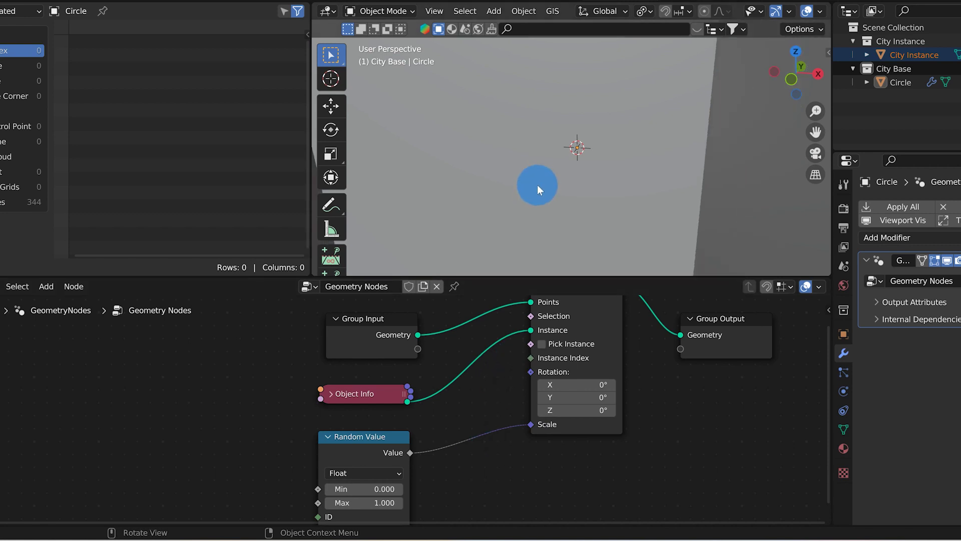
scroll(498, 368, down, 2)
scroll(453, 458, up, 2)
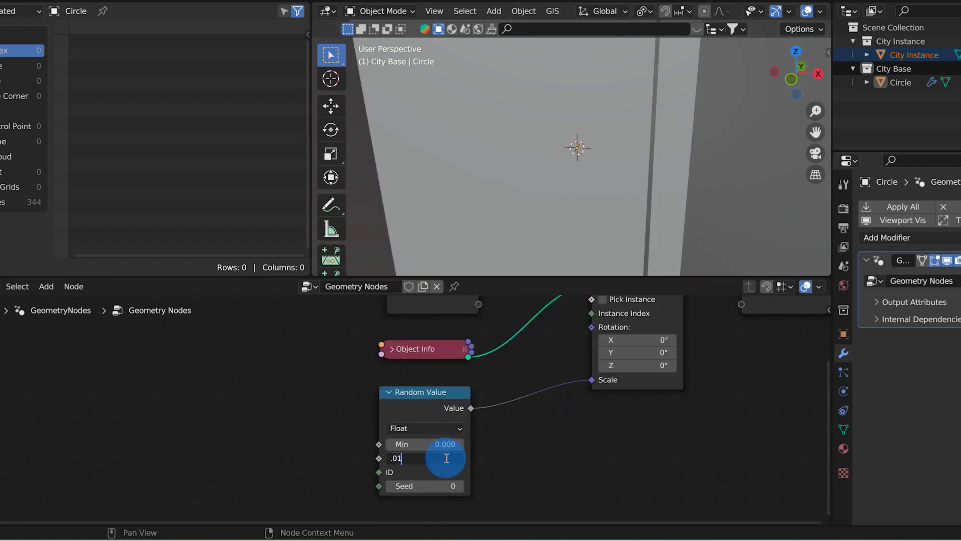
key(Return)
click(548, 126)
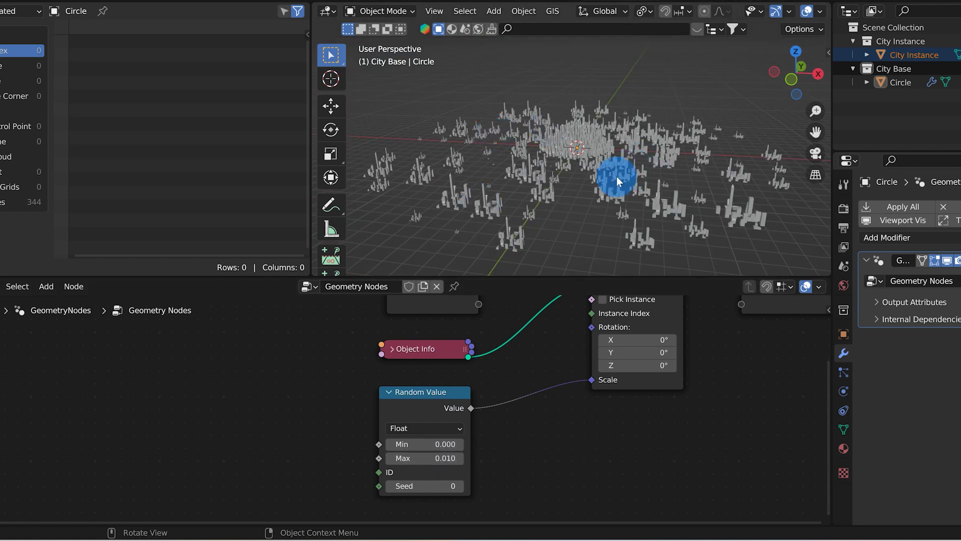
Raise the Random Value node's Max to enlarge the scattered tower clusters.
click(437, 458)
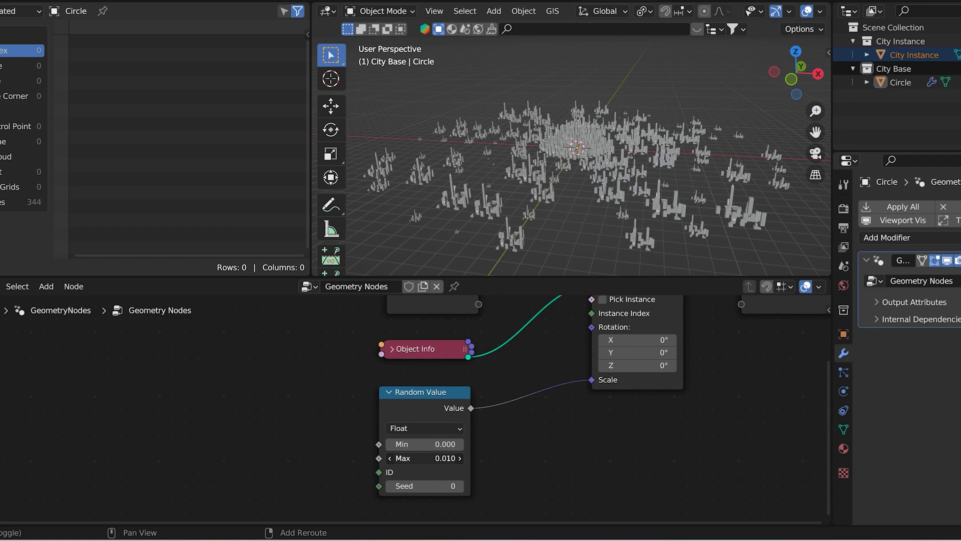
mouse_move(437, 458)
mouse_down()
mouse_move(450, 458)
mouse_move(411, 458)
mouse_move(423, 458)
mouse_up()
click(423, 459)
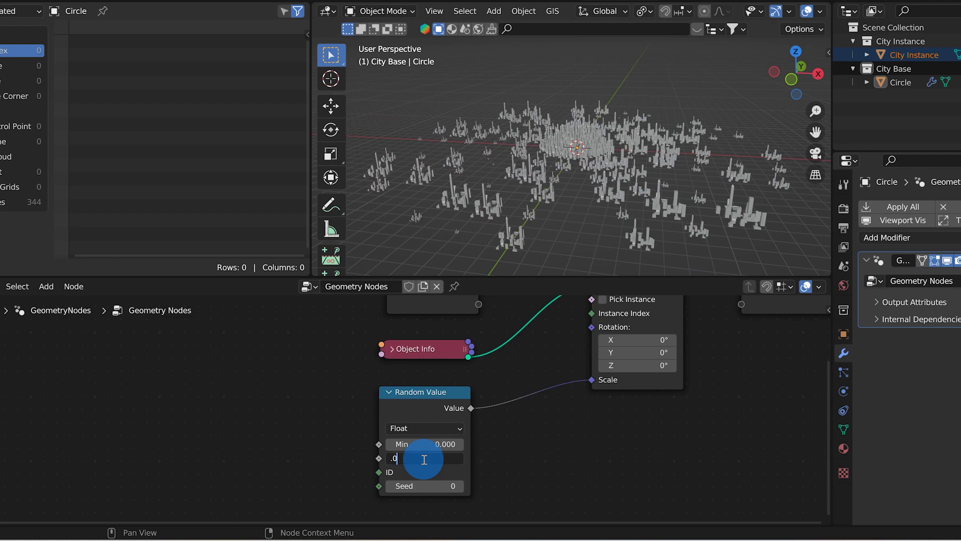
key(Return)
mouse_move(589, 112)
middle_down()
mouse_move(567, 162)
mouse_move(587, 104)
mouse_move(607, 107)
mouse_move(592, 112)
middle_up()
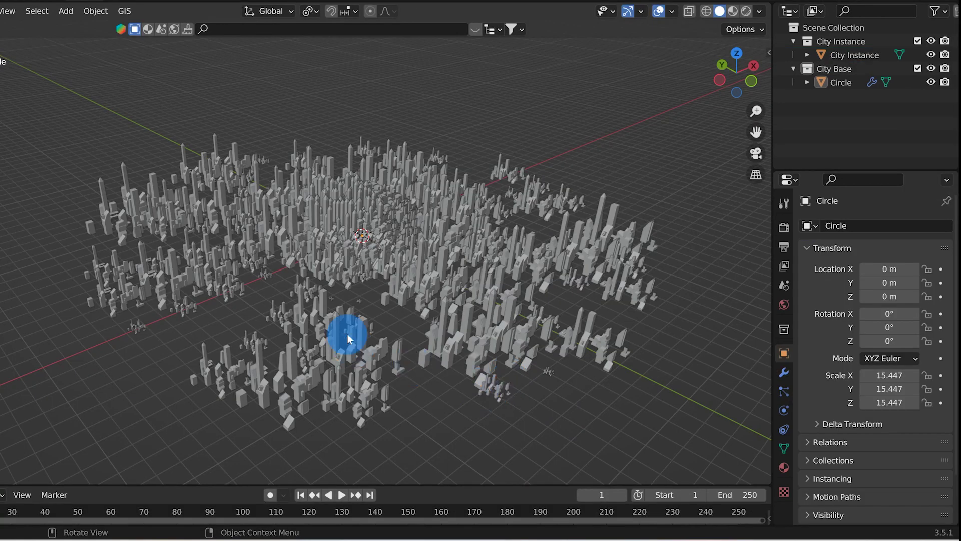
Select the Circle base and turn off its Geometry Nodes modifier's viewport display.
middle_drag(345, 325, 357, 241)
click(845, 85)
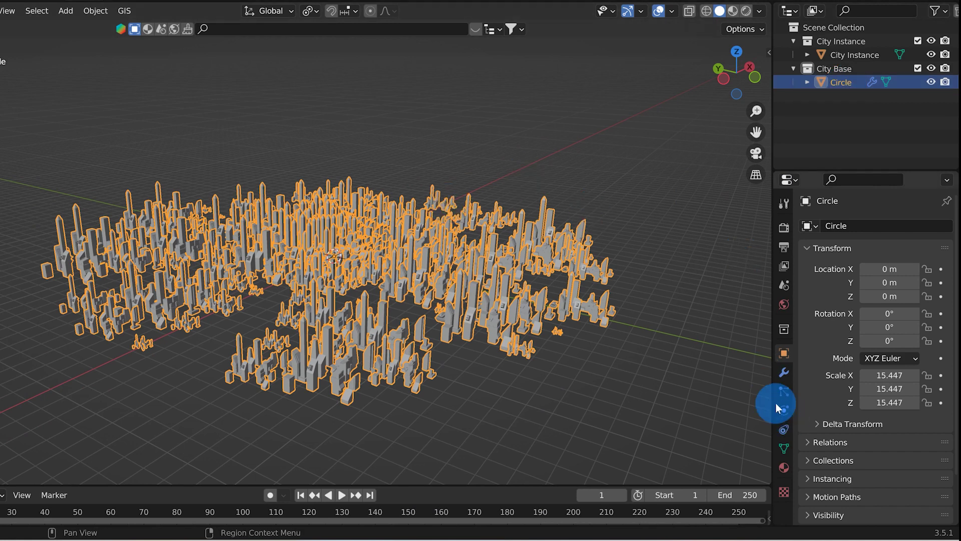
click(783, 374)
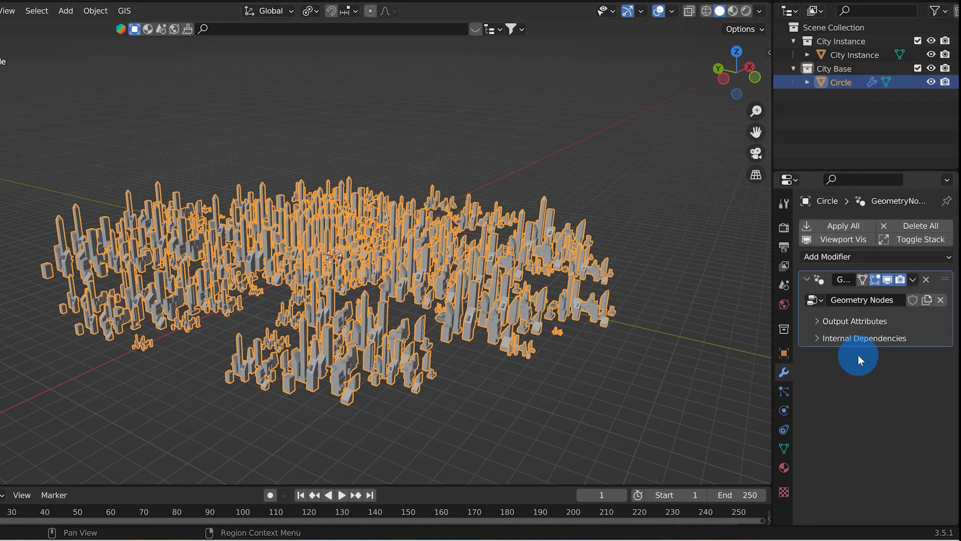
click(888, 280)
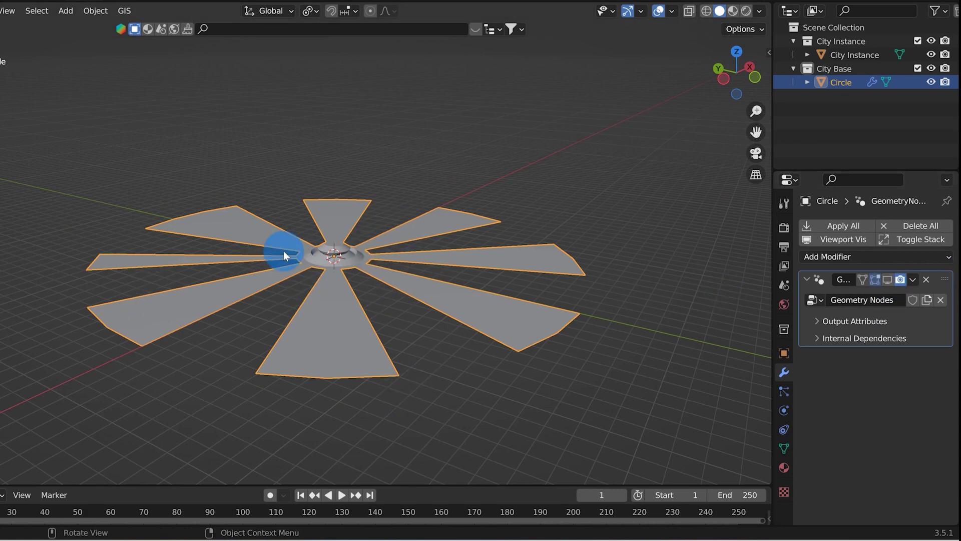
middle_drag(284, 256, 350, 307)
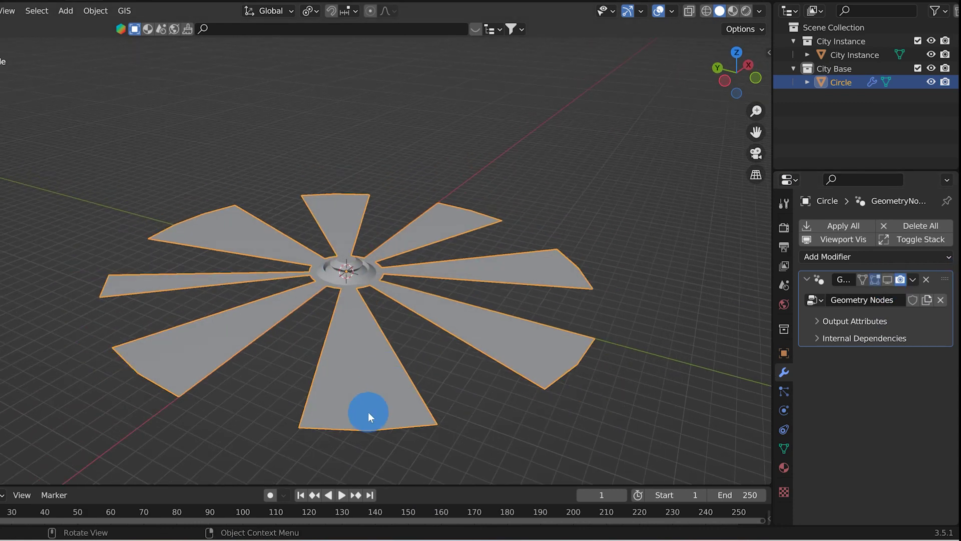
In Edit Mode, raise the outer faces of one petal of the base about 2.39 m along Z.
key(Tab)
middle_drag(392, 407, 500, 411)
drag(496, 357, 546, 415)
key(g)
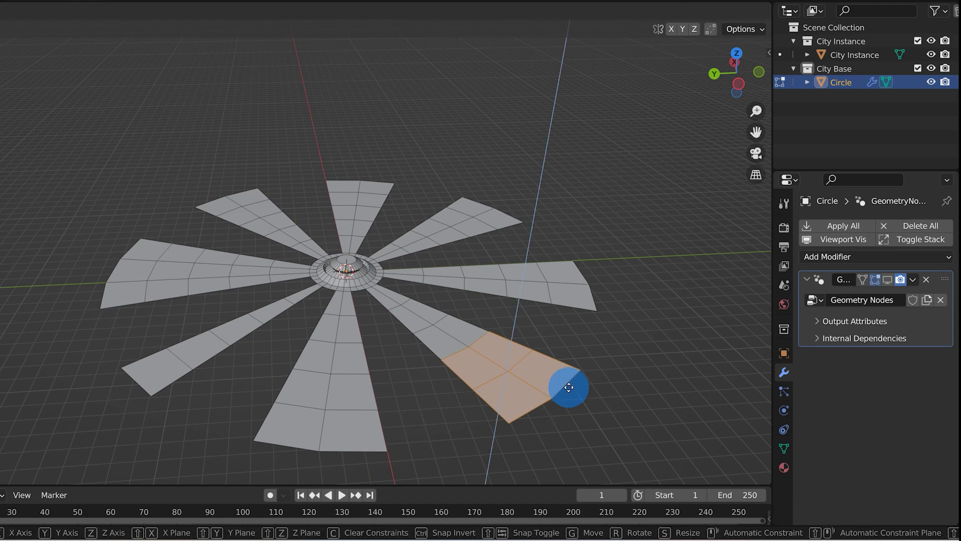
key(z)
click(580, 364)
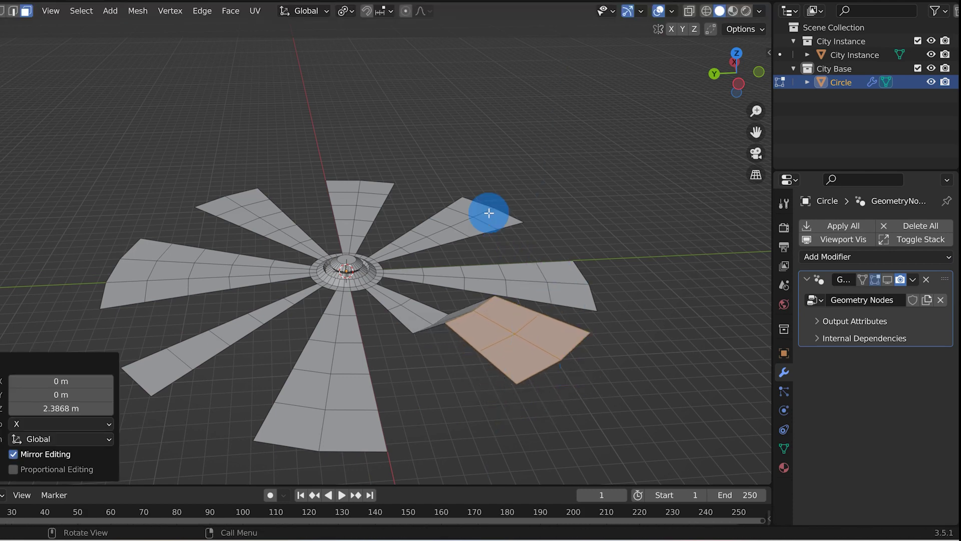
Raise the outer faces of the two rear diagonal petals of the base along Z.
drag(469, 216, 520, 234)
key(g)
key(z)
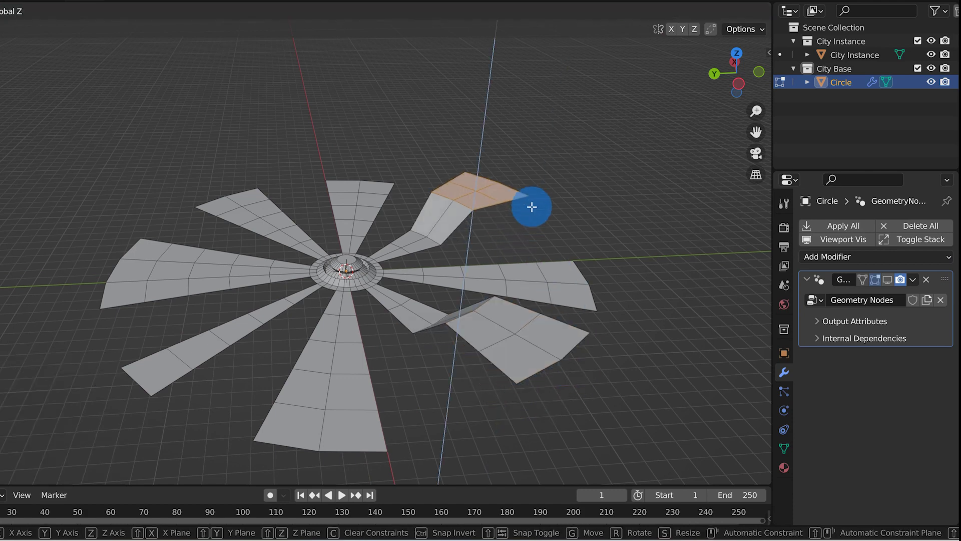
click(533, 203)
drag(247, 200, 253, 210)
key(g)
key(z)
click(257, 179)
Raise the outer faces of the remaining front diagonal petal along Z, leave Edit Mode and re-enable the Geometry Nodes viewport display.
drag(173, 360, 187, 347)
key(g)
key(z)
click(186, 306)
key(Tab)
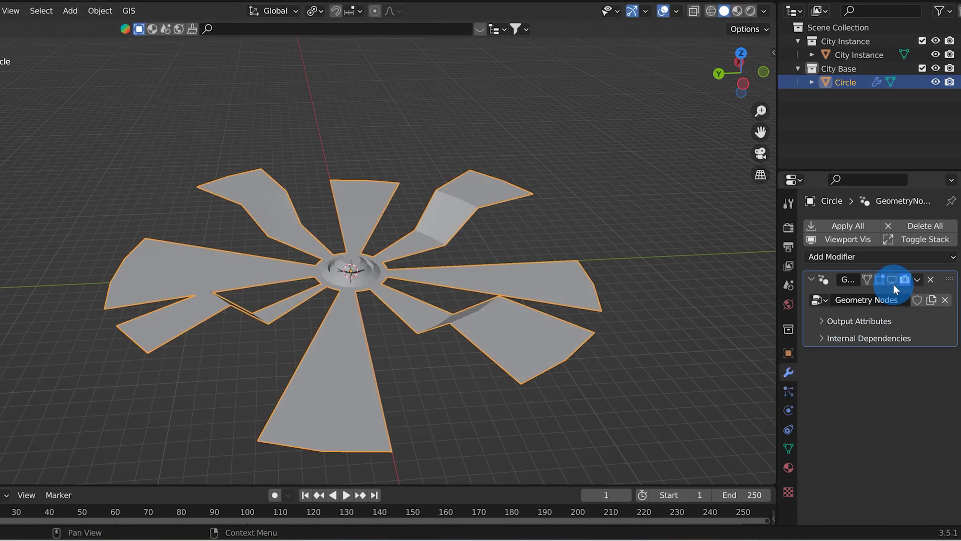
click(892, 280)
Move the City Instance towers about 12.97 m along the X axis, closer to the city.
middle_drag(653, 388, 703, 323)
click(703, 322)
key(g)
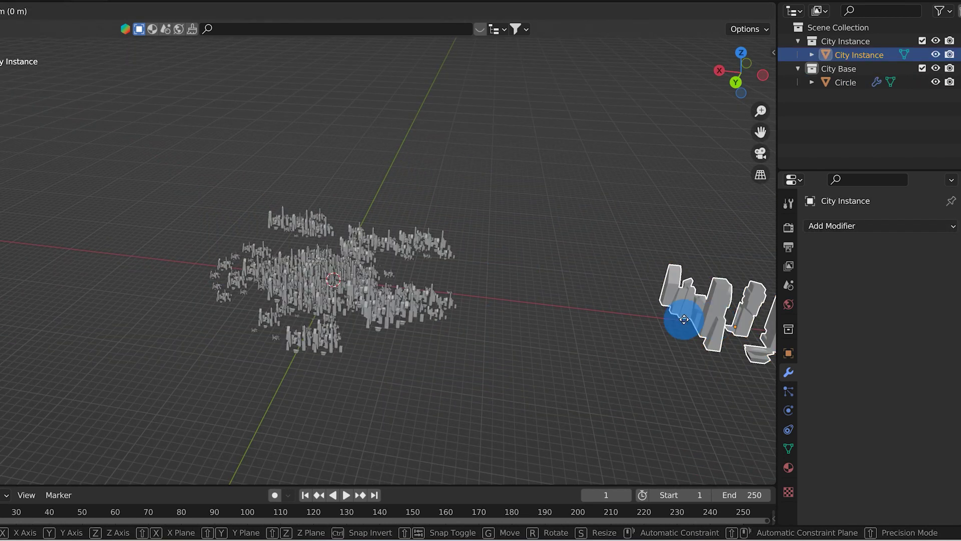
key(x)
click(557, 323)
In Edit Mode on City Instance, lower the top face of the tall flat-topped tower about 3.61 m along Z.
scroll(610, 322, up, 3)
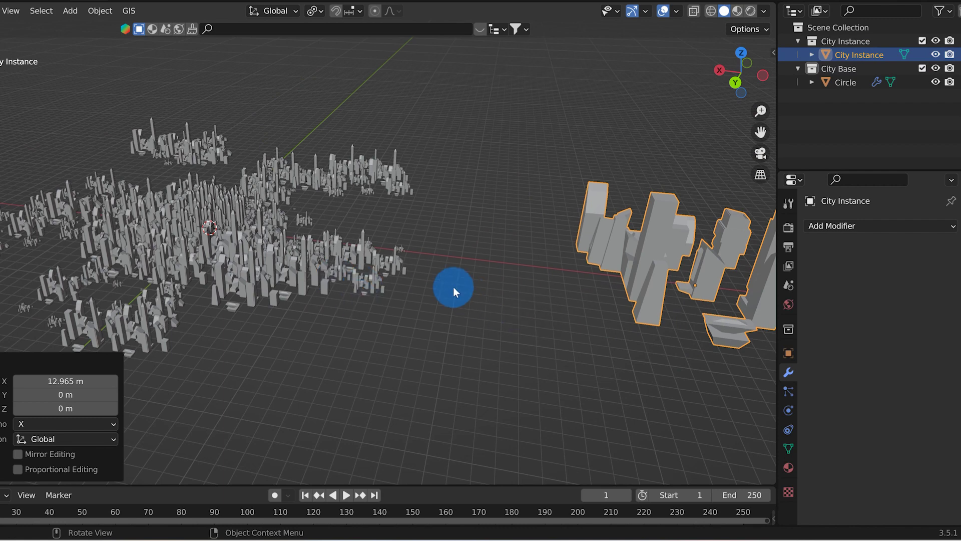
shift+middle_drag(564, 290, 523, 311)
shift+middle_drag(454, 319, 220, 315)
scroll(465, 313, up, 4)
key(Tab)
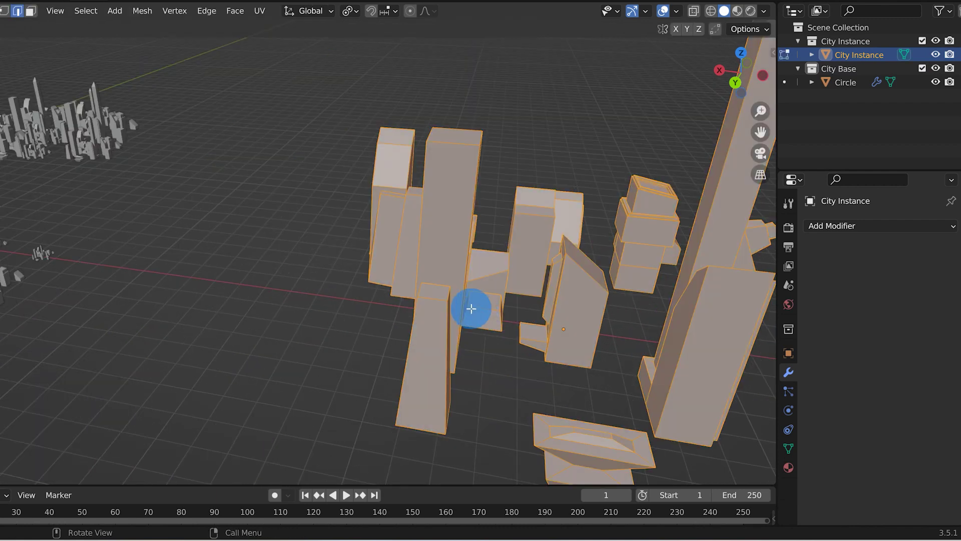
middle_drag(471, 309, 438, 319)
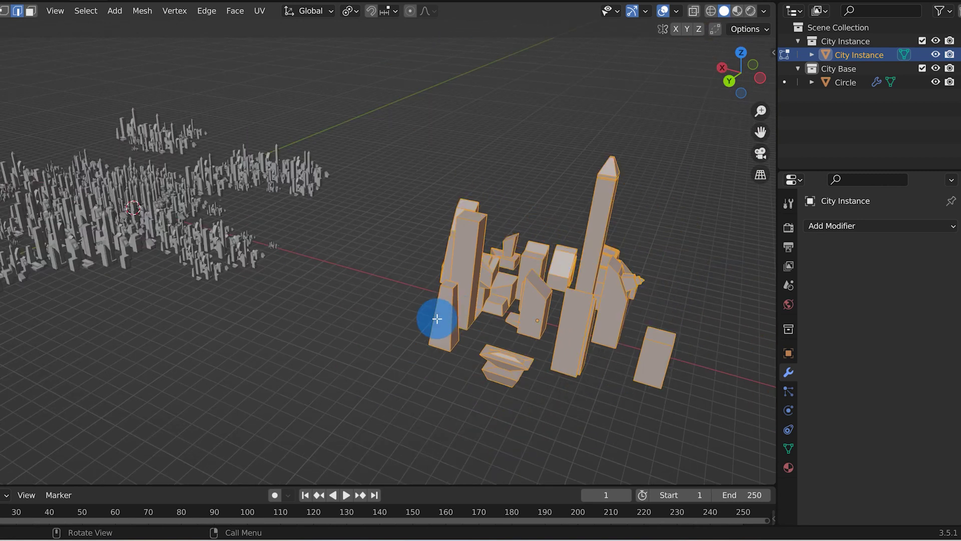
scroll(477, 212, up, 4)
scroll(456, 204, down, 3)
key(3)
click(450, 216)
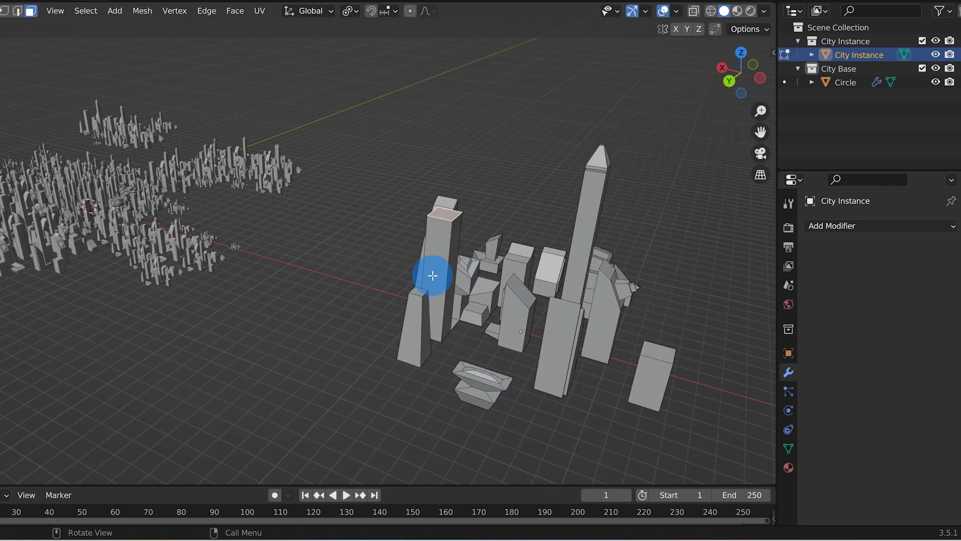
middle_drag(433, 276, 451, 258)
key(g)
key(z)
click(439, 315)
shift+middle_drag(230, 289, 396, 307)
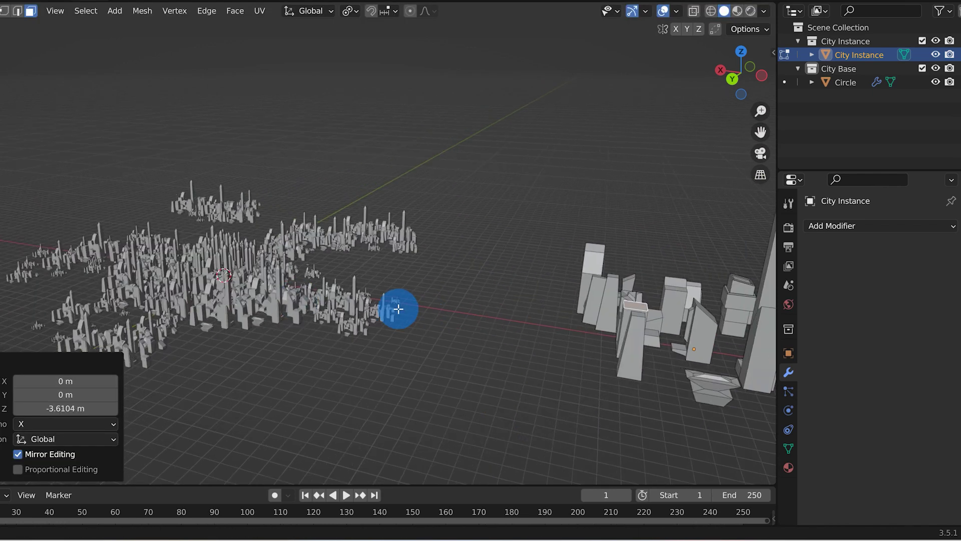
key(g)
key(z)
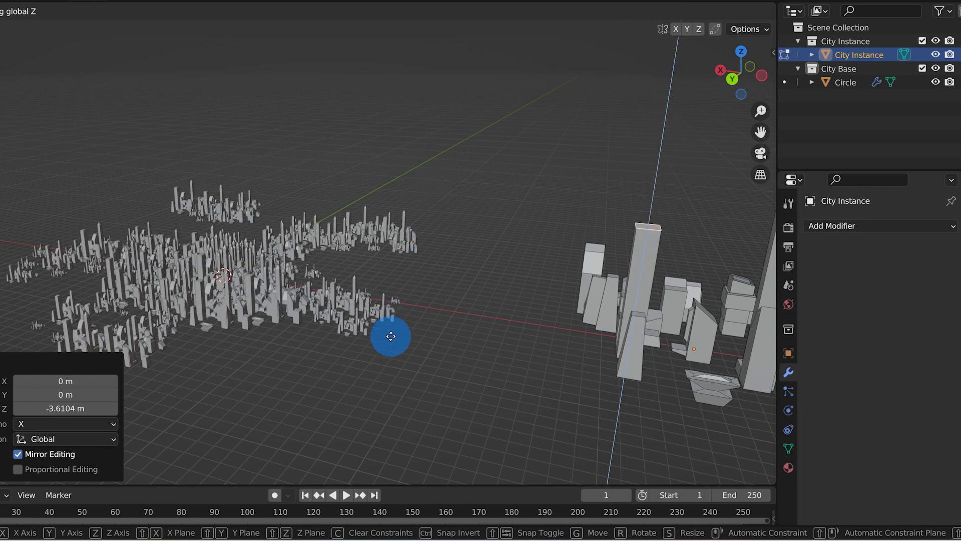
key(Escape)
Return City Instance to Object Mode and examine the instanced city from farther out and up close.
key(Tab)
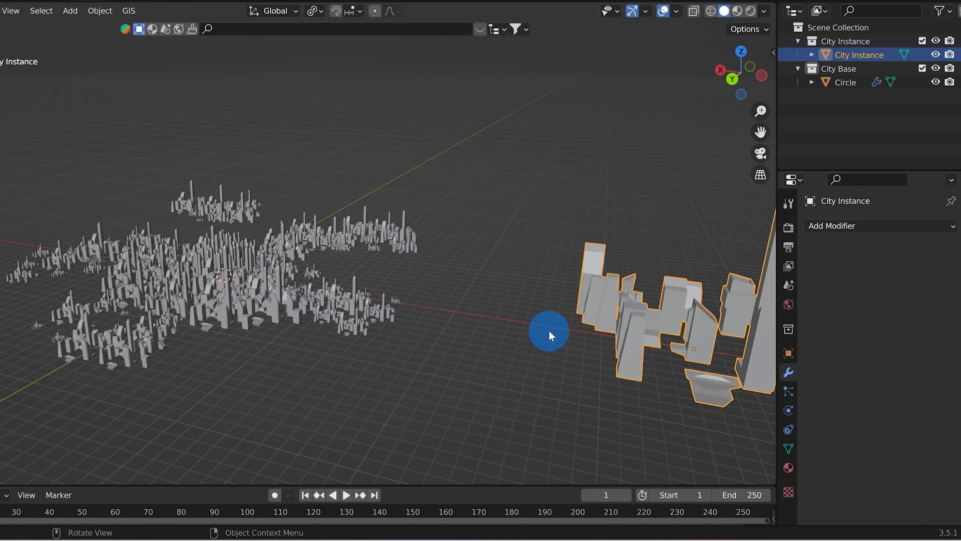
middle_drag(512, 359, 553, 340)
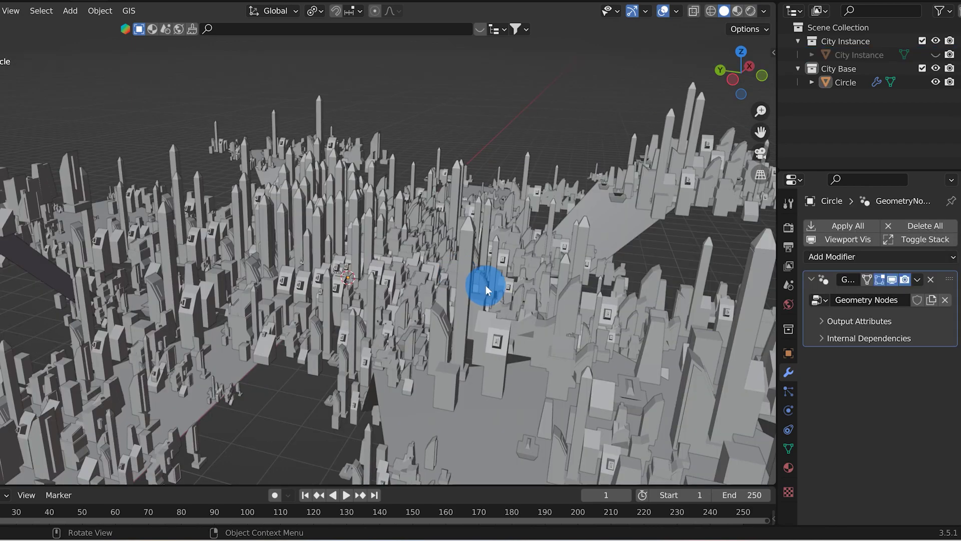
scroll(485, 289, down, 5)
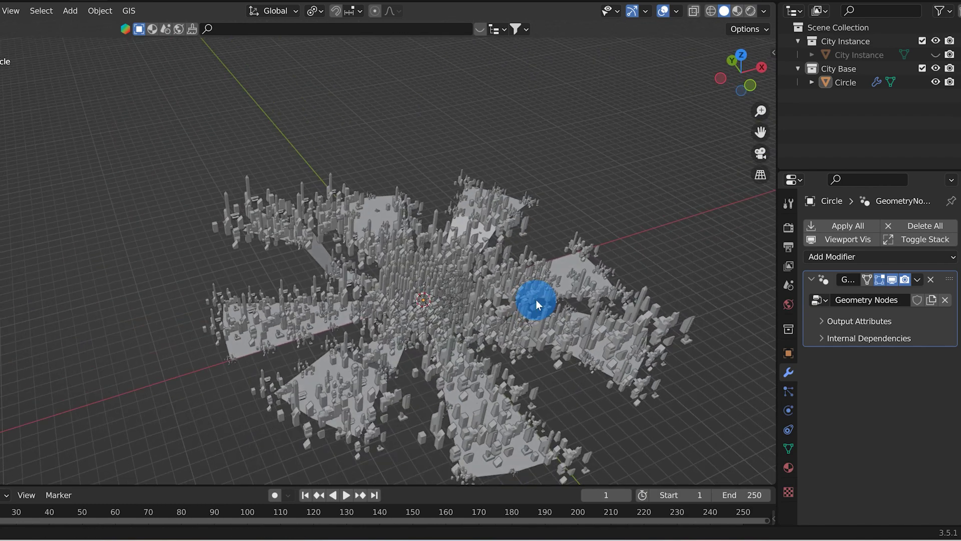
scroll(419, 262, up, 3)
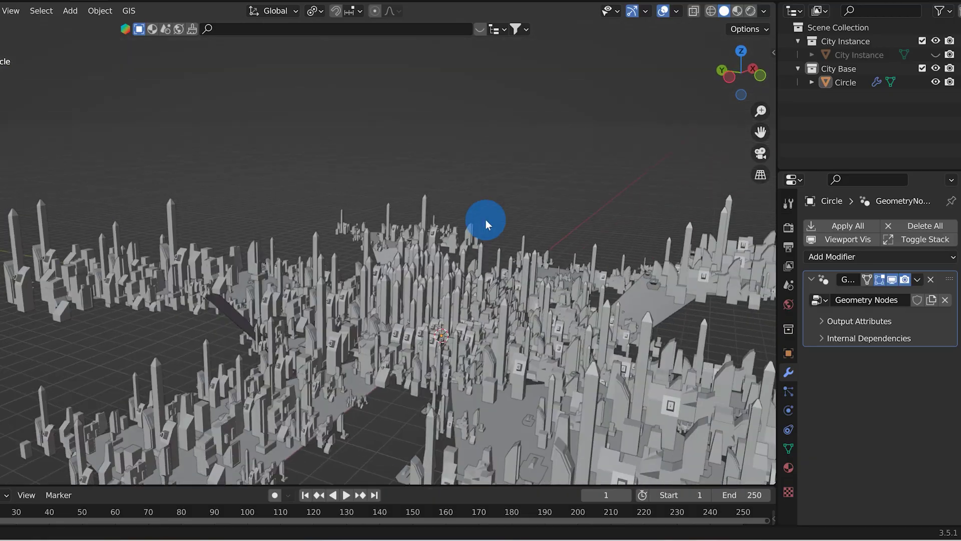